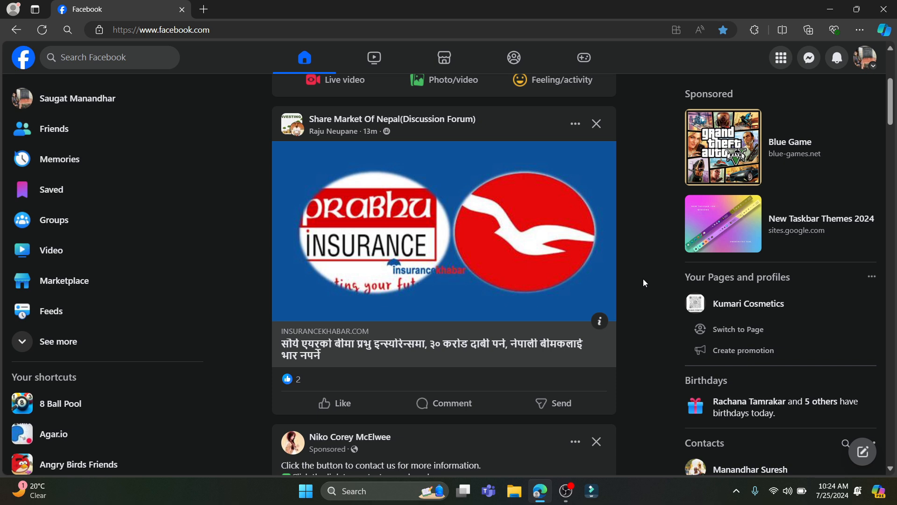
Open Facebook Marketplace and browse the listings in Today's picks and the category sections further down
left_click(445, 58)
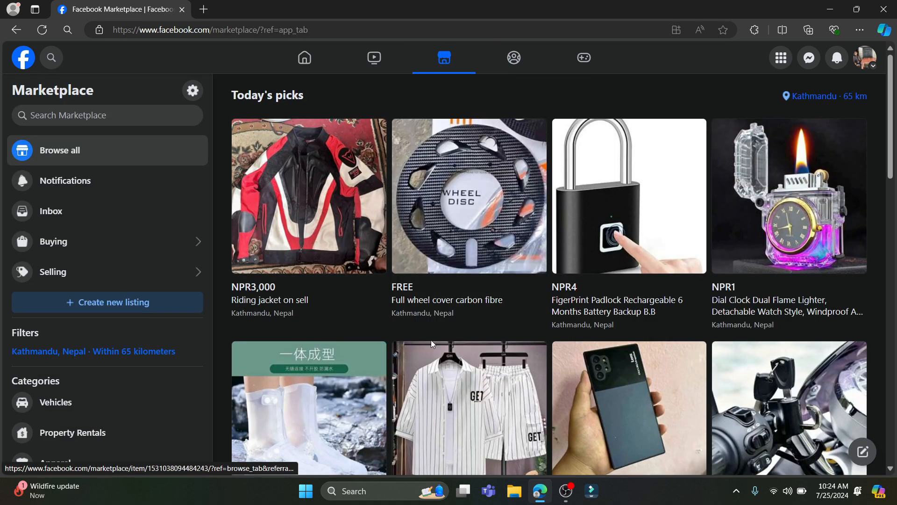
scroll(431, 340, "down", 8)
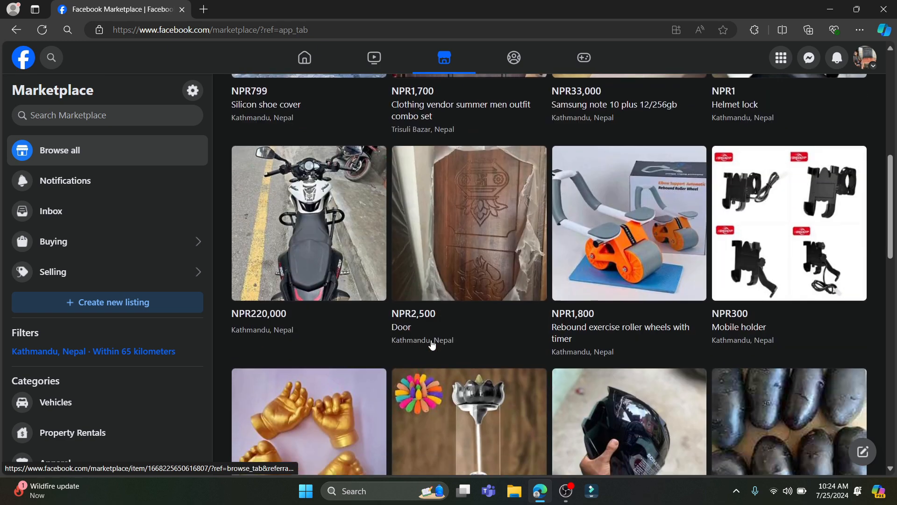
scroll(431, 344, "down", 8)
scroll(431, 345, "up", 4)
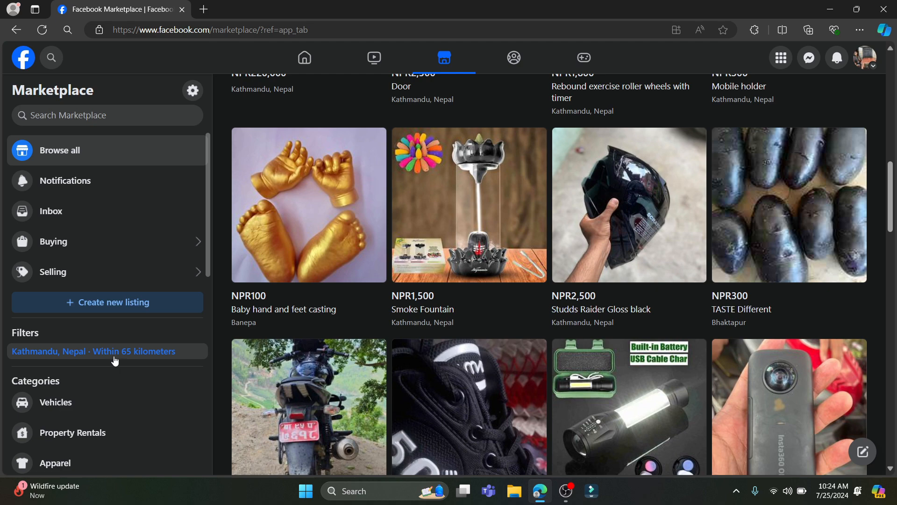
scroll(594, 312, "up", 10)
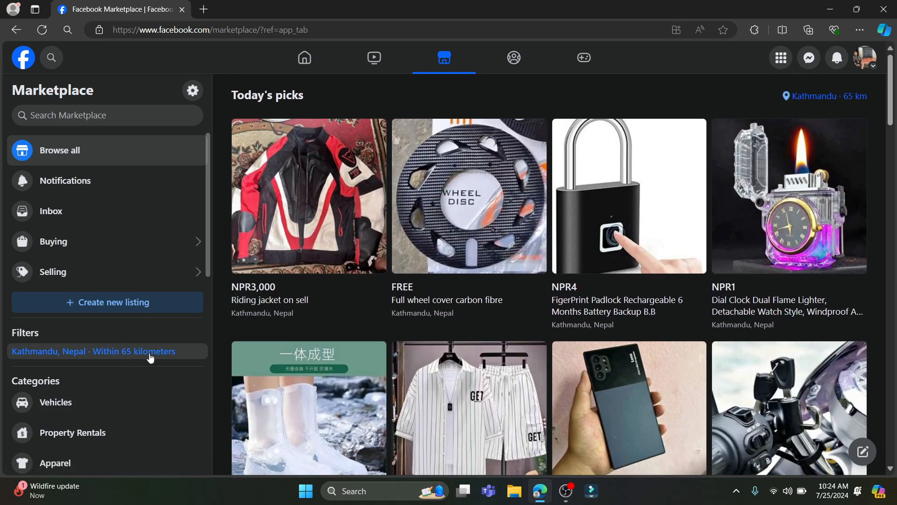
scroll(477, 318, "down", 15)
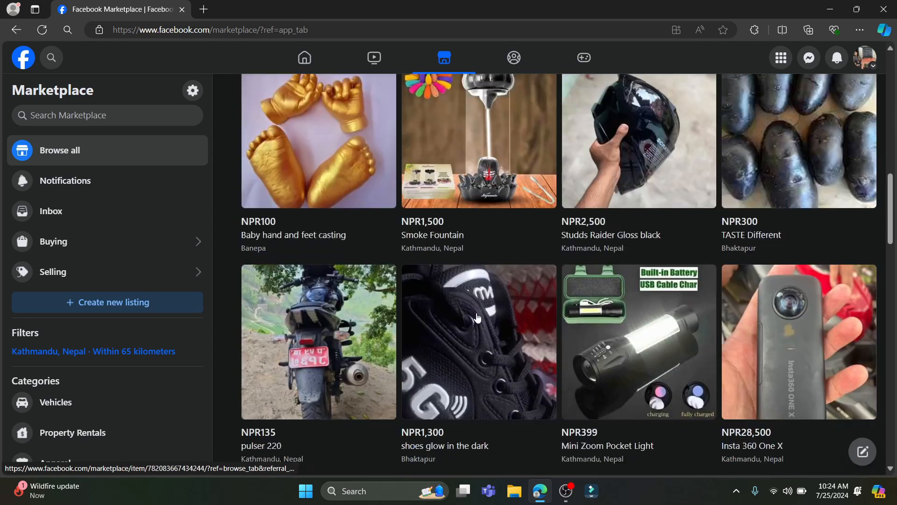
scroll(476, 316, "down", 5)
scroll(477, 318, "up", 6)
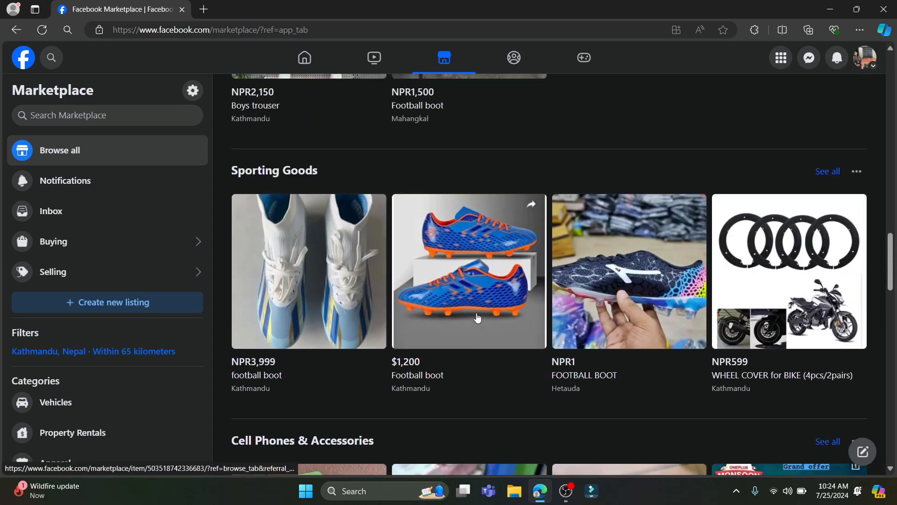
scroll(477, 318, "up", 15)
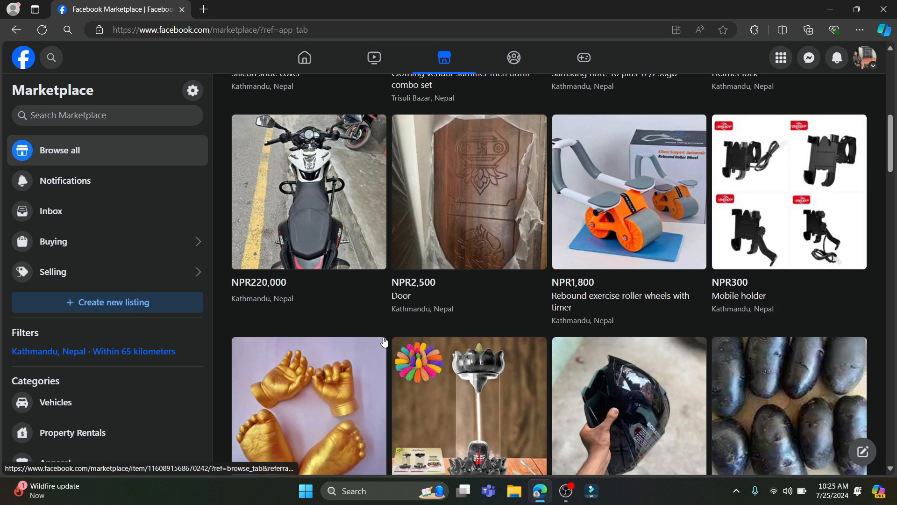
scroll(362, 330, "up", 3)
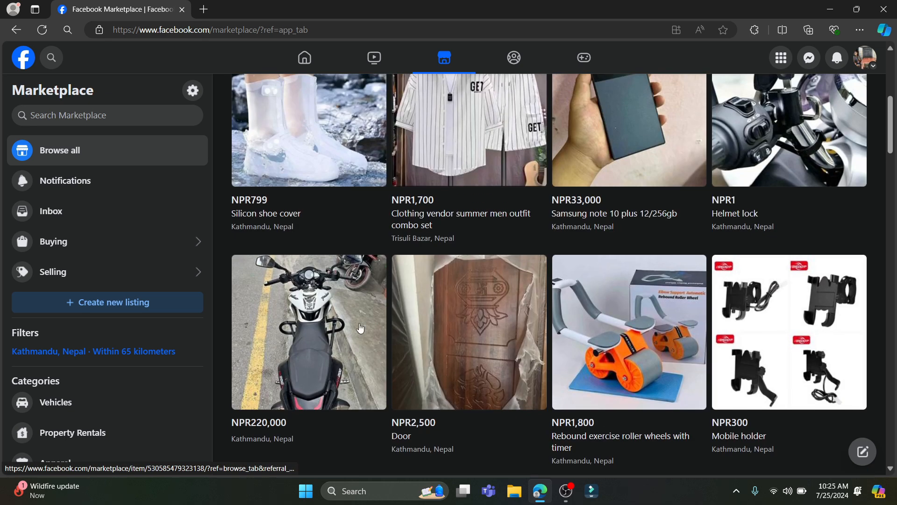
Start a new listing from the Selling section, using the Item for sale listing type
left_click(78, 276)
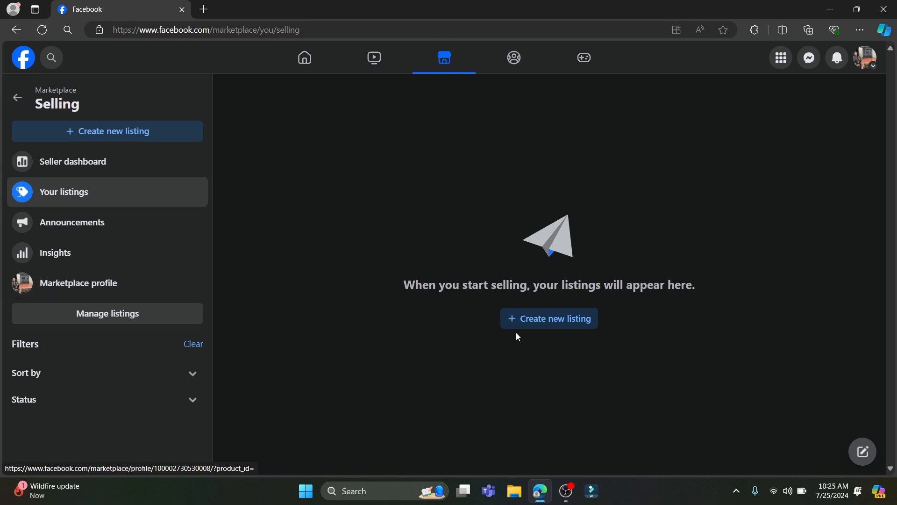
left_click(564, 322)
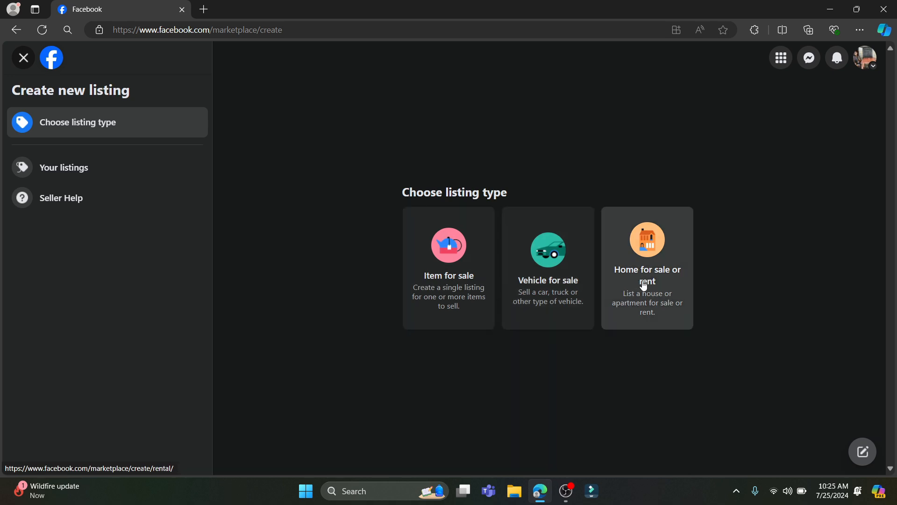
left_click(444, 290)
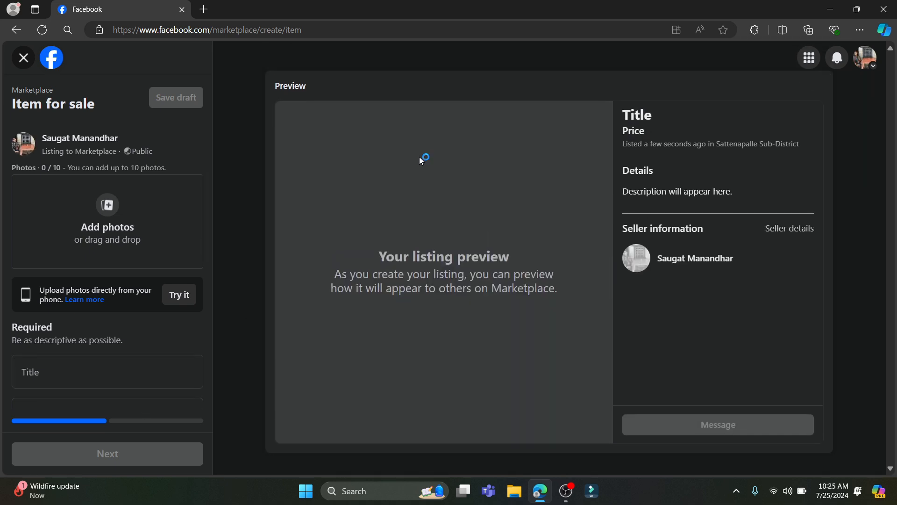
Add the Phantom GT image from the Downloads folder as the listing's photo
left_click_drag(222, 276, 118, 230)
left_click(118, 230)
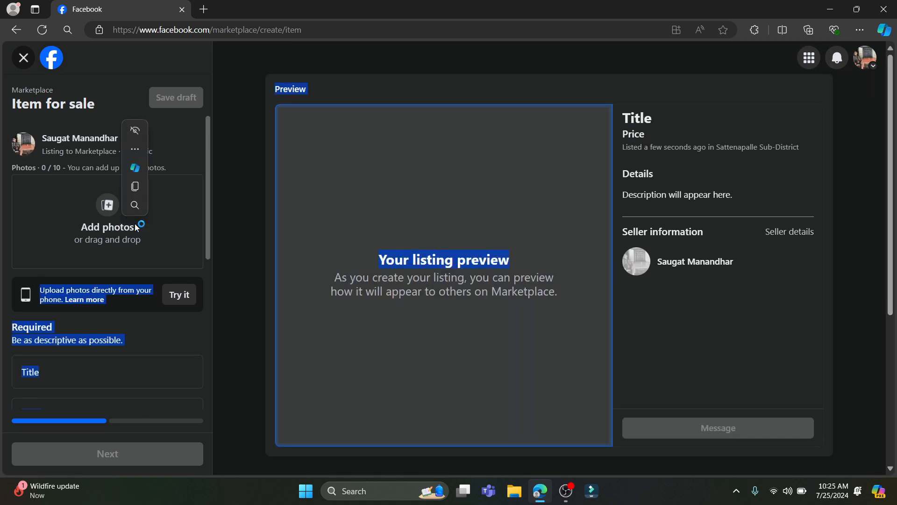
double_click(233, 235)
left_click(107, 227)
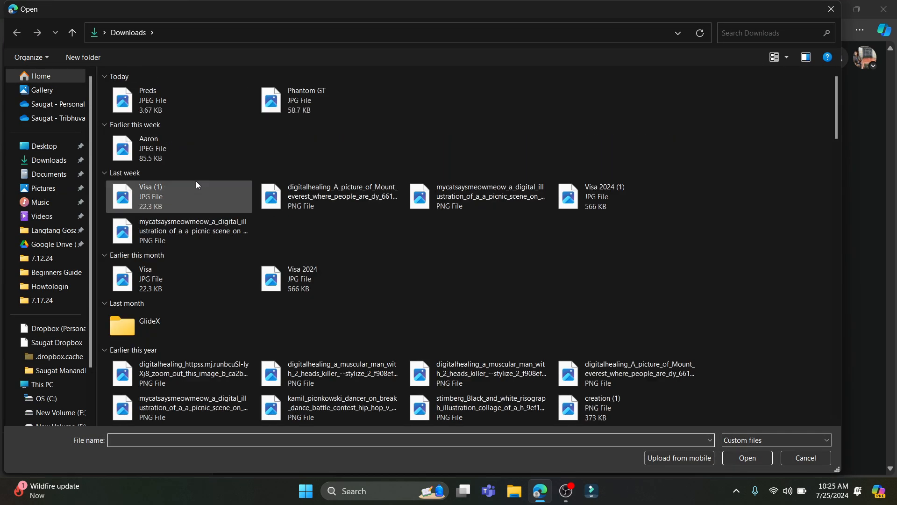
double_click(293, 96)
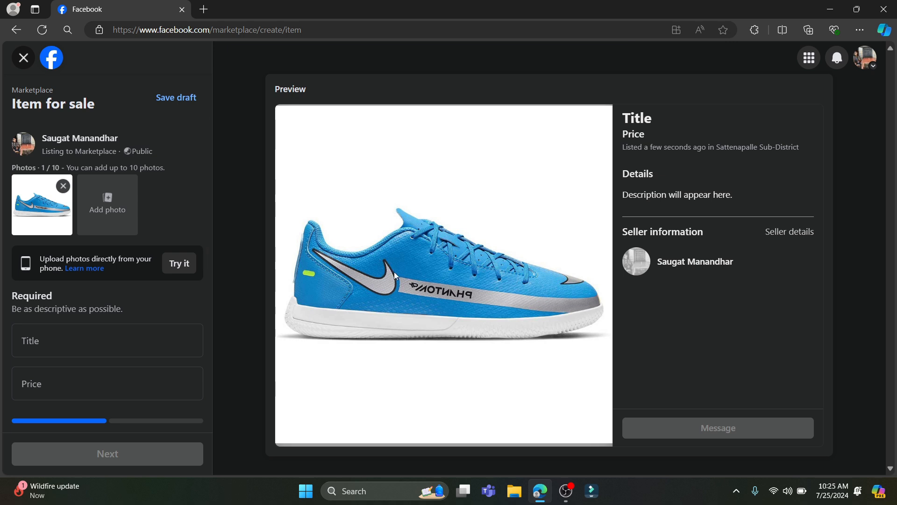
Enter "Nike Phantom GT Club" as the listing's title
left_click(78, 338)
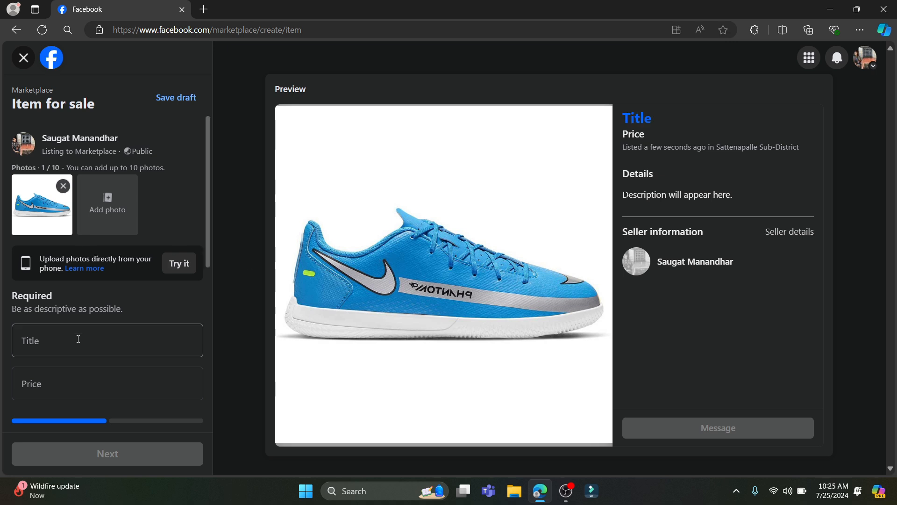
scroll(76, 343, "down", 2)
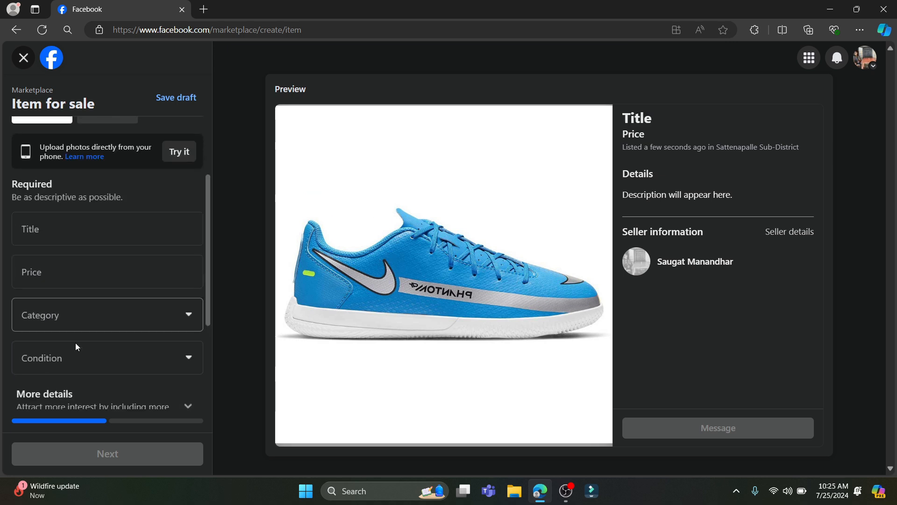
left_click(122, 233)
type("Ni")
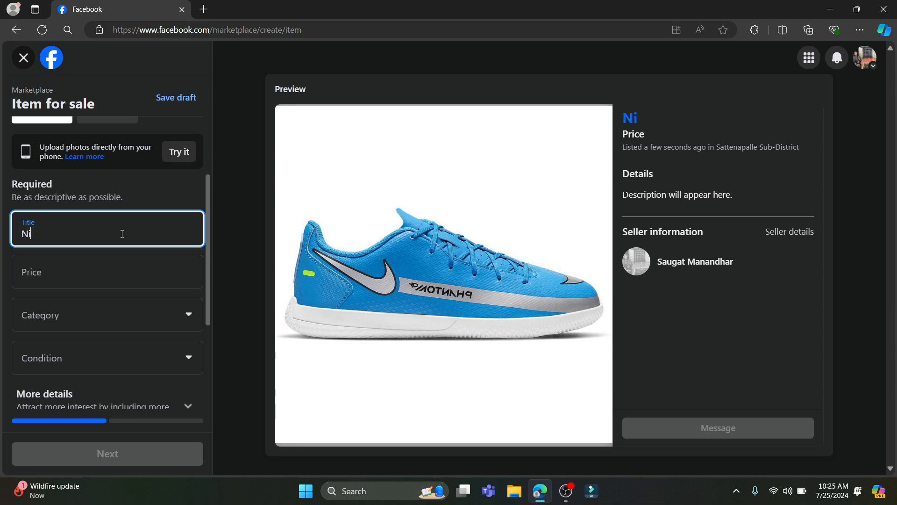
type("ke Phantom ")
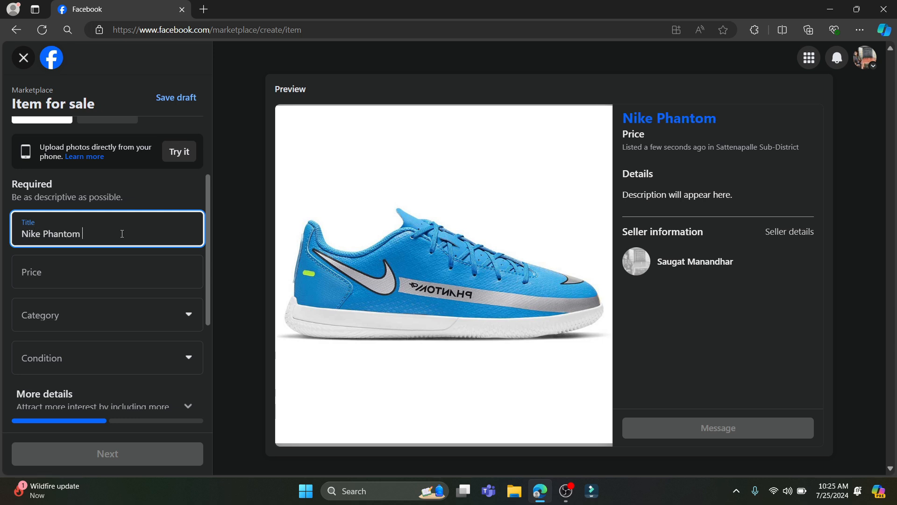
type("GT Club")
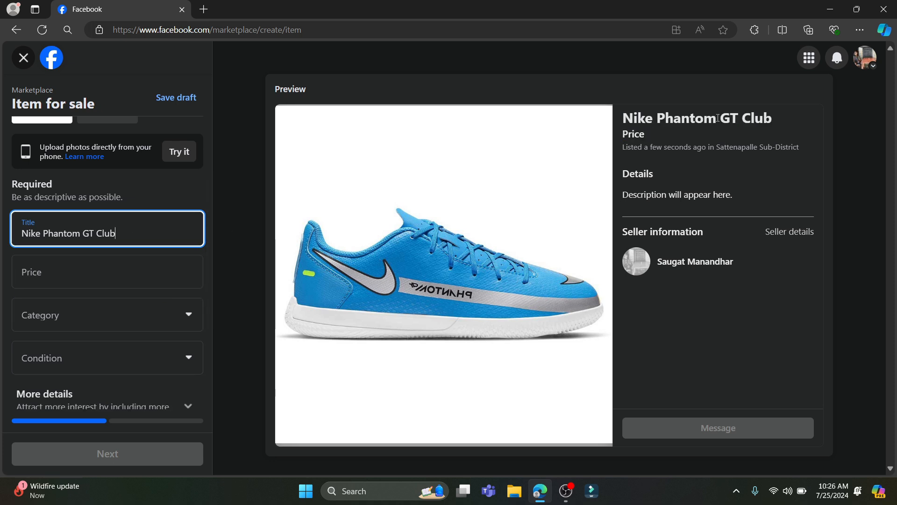
Set the listing's price to 7,500
left_click(133, 287)
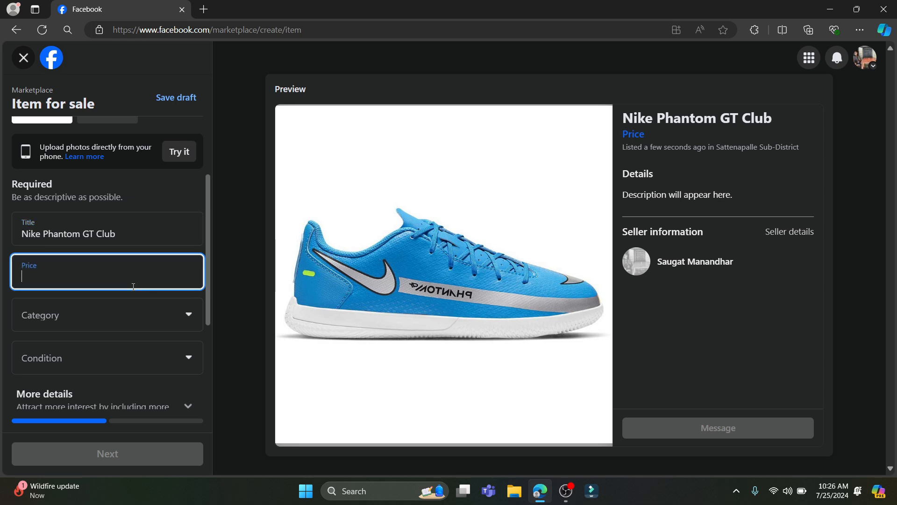
type("7,500")
scroll(108, 321, "down", 3)
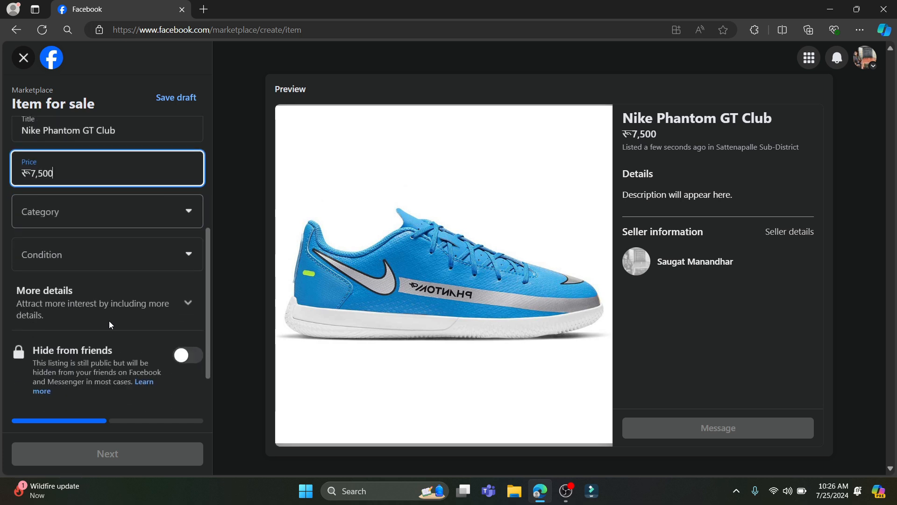
scroll(89, 404, "up", 2)
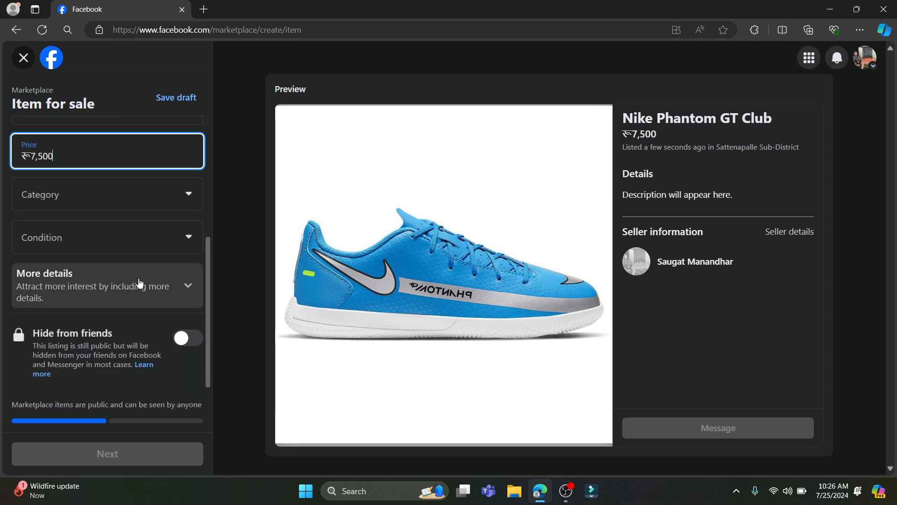
left_click(239, 219)
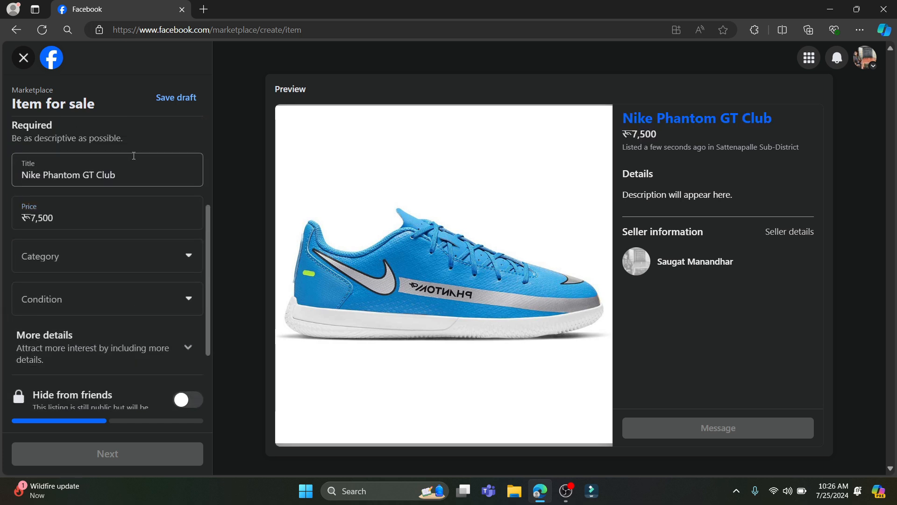
scroll(139, 188, "up", 2)
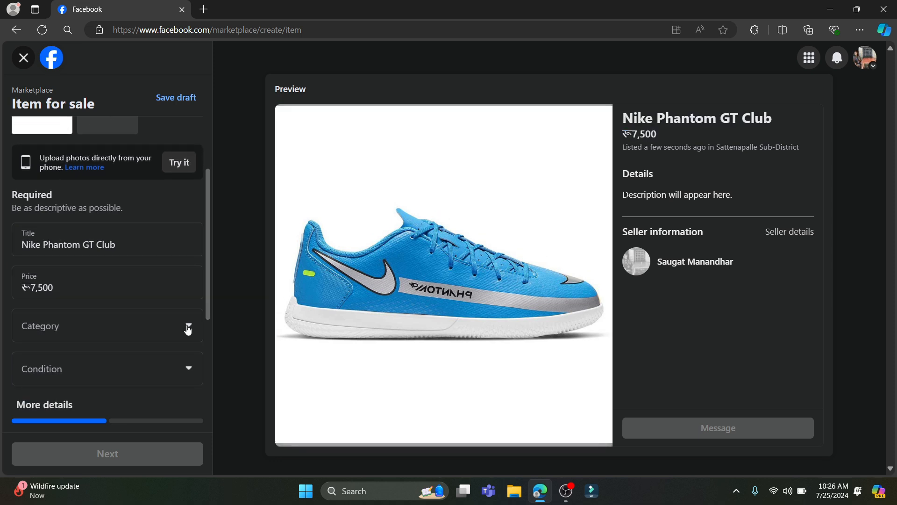
Set the listing's category to Men's clothing & shoes under Clothing & Accessories
scroll(188, 330, "down", 3)
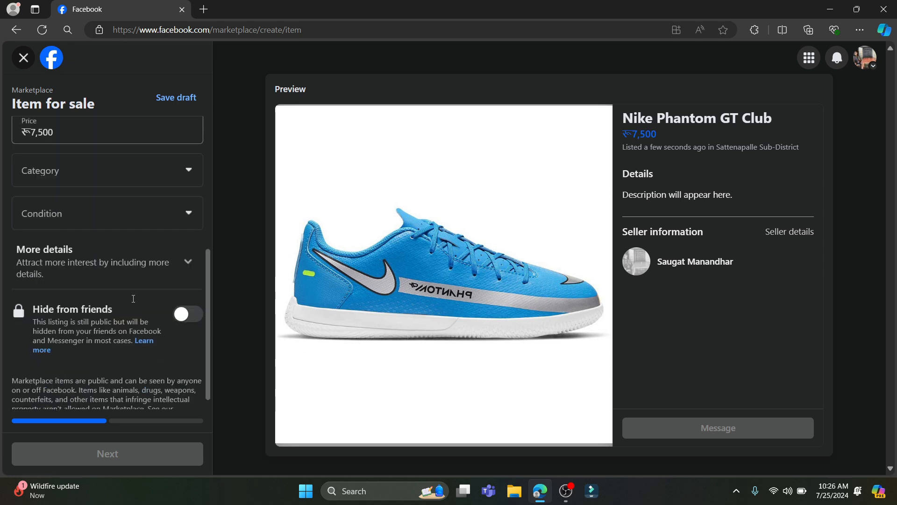
left_click(178, 156)
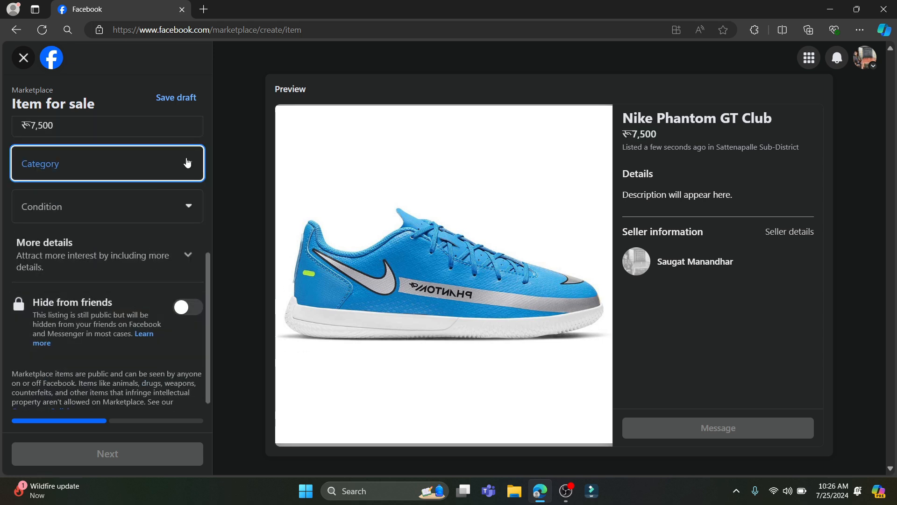
left_click(186, 159)
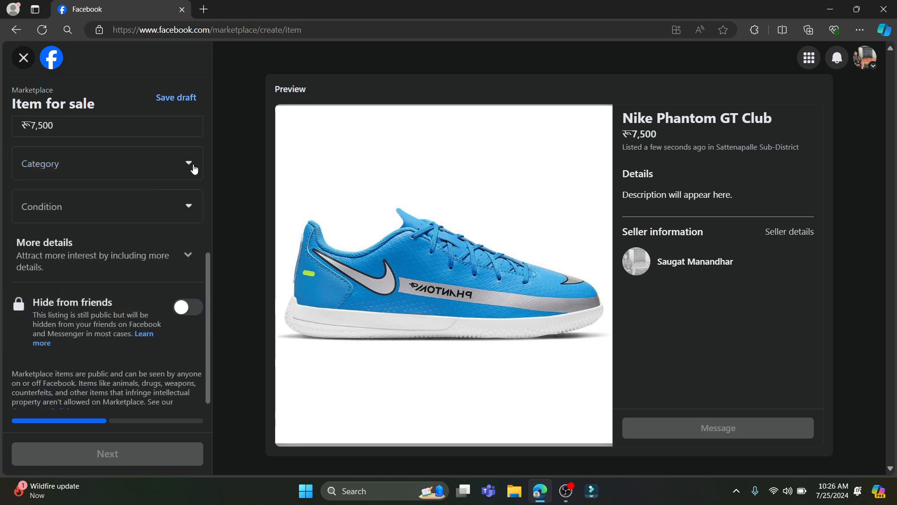
left_click(62, 157)
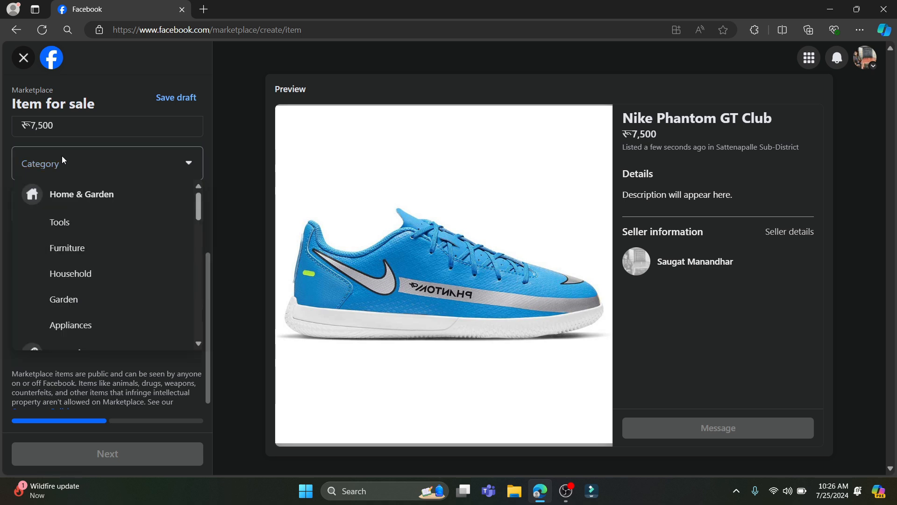
scroll(87, 257, "down", 3)
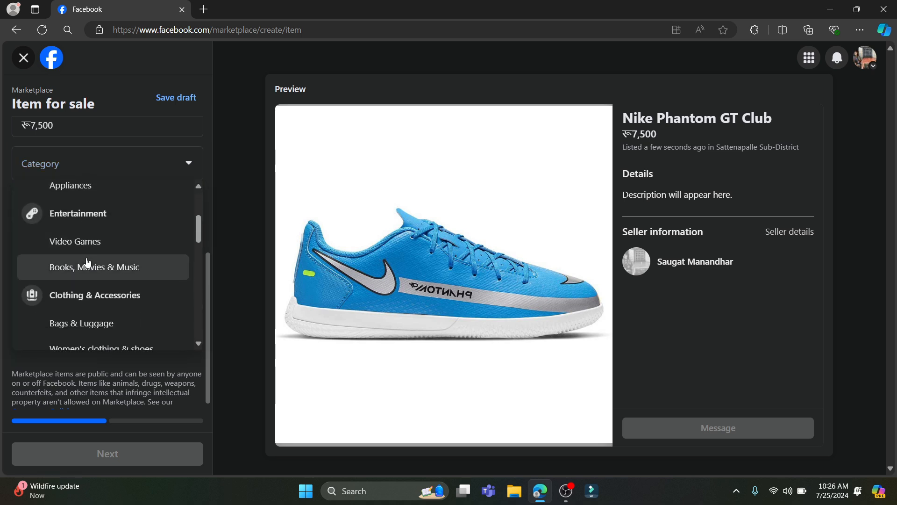
scroll(107, 266, "down", 3)
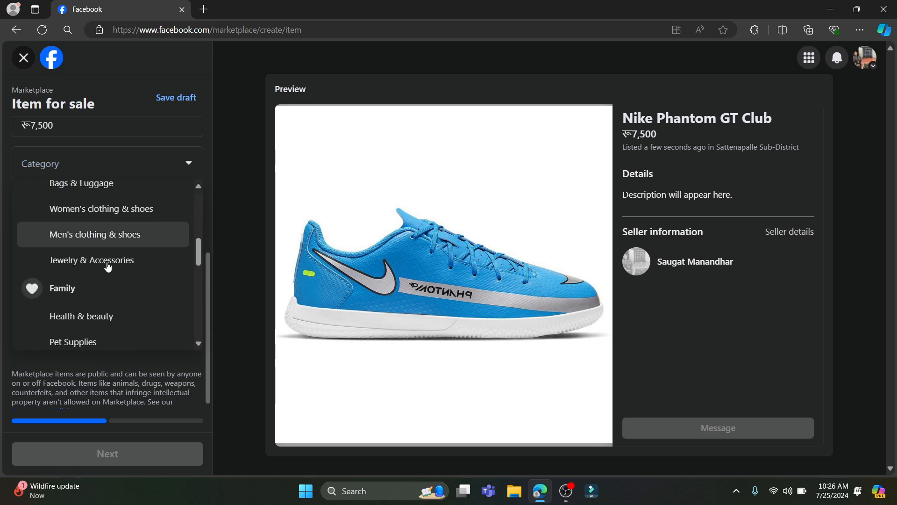
scroll(108, 267, "down", 3)
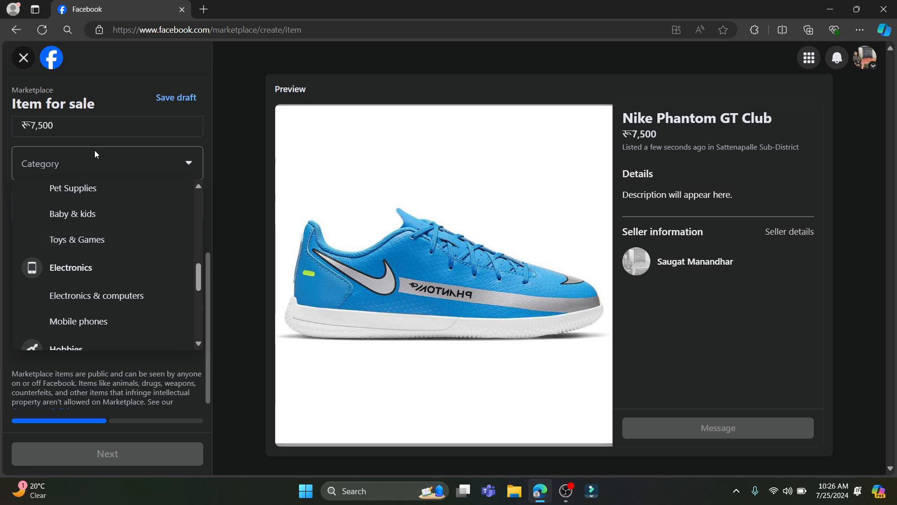
left_click(77, 169)
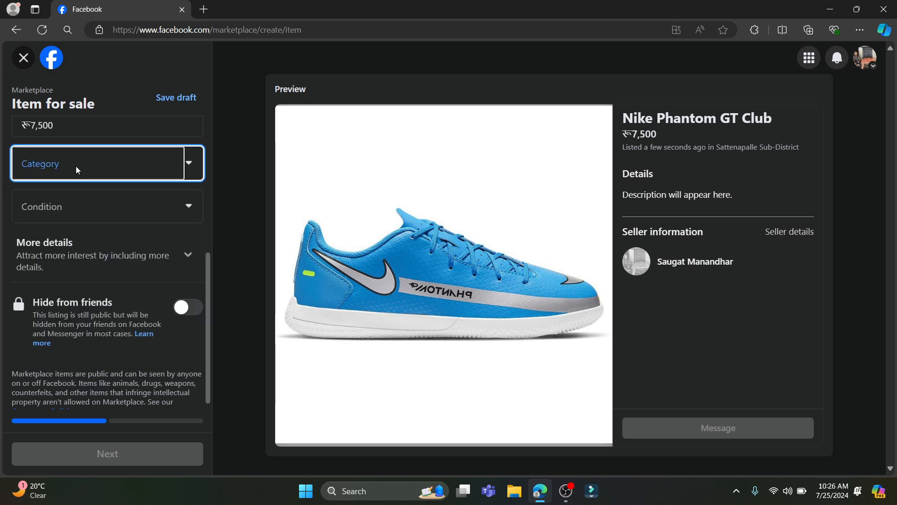
left_click(76, 167)
scroll(130, 234, "down", 5)
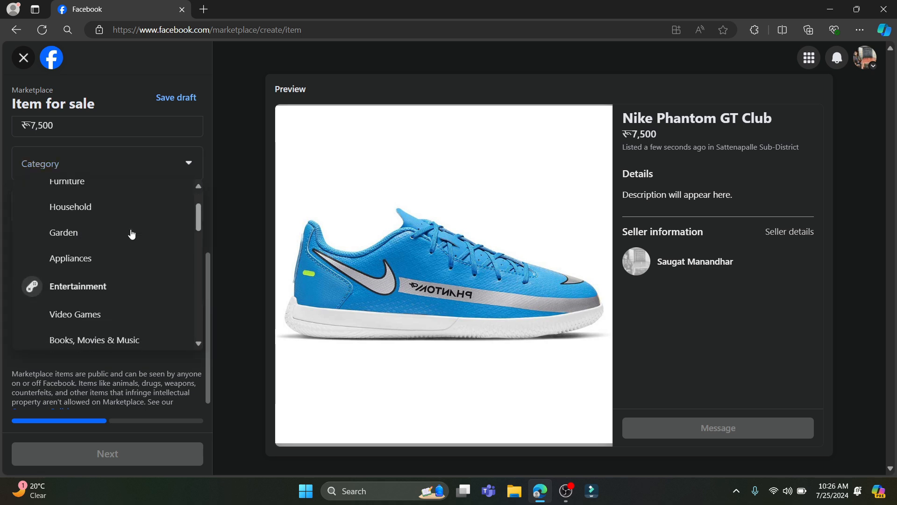
scroll(131, 229, "down", 7)
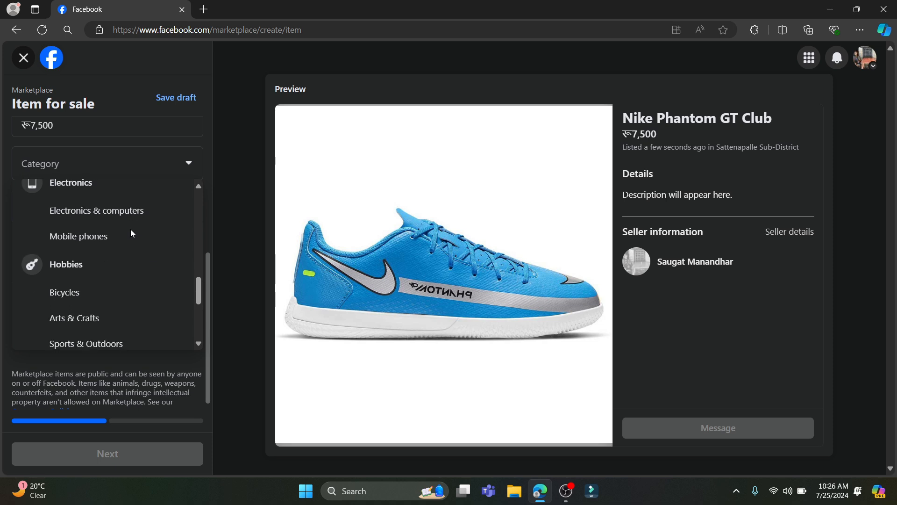
scroll(131, 233, "down", 2)
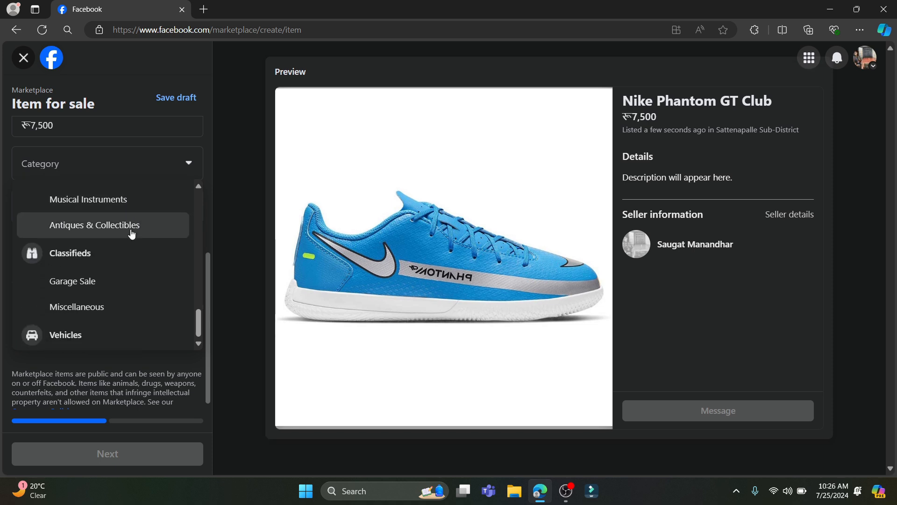
scroll(131, 234, "up", 1)
scroll(132, 234, "up", 5)
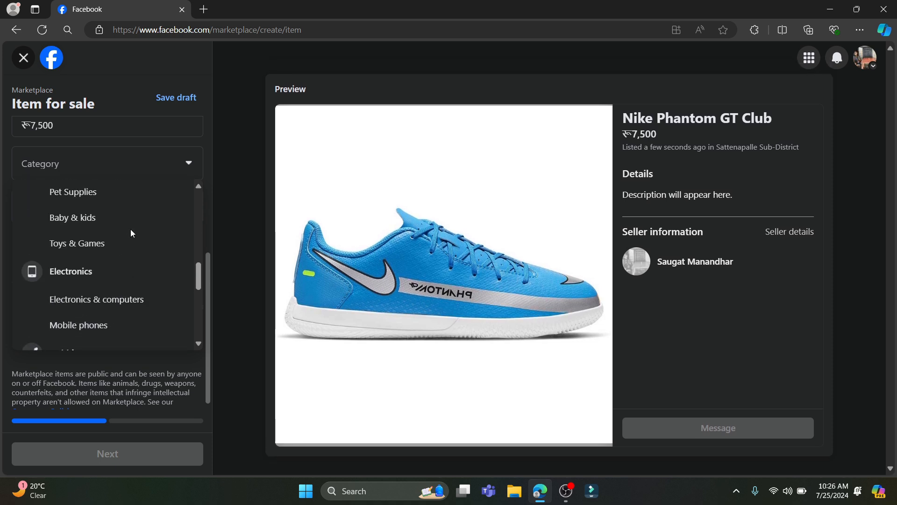
scroll(132, 234, "up", 3)
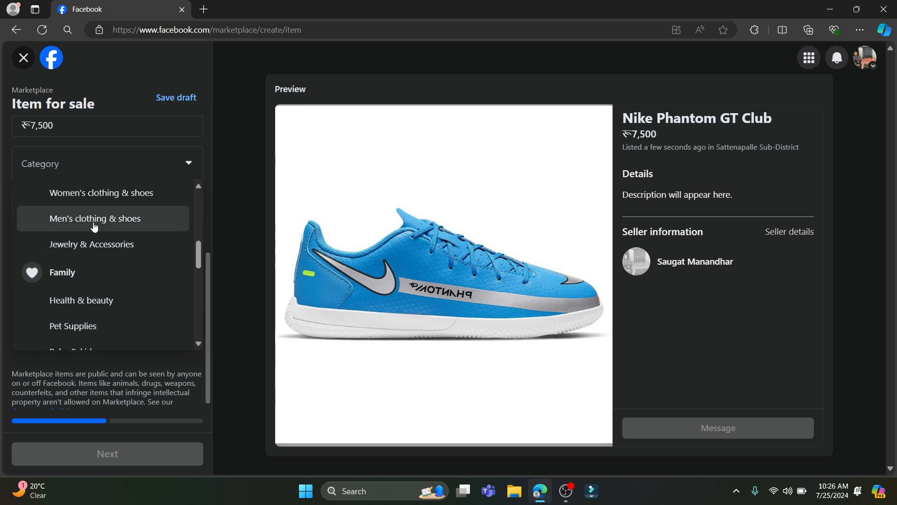
scroll(96, 250, "up", 3)
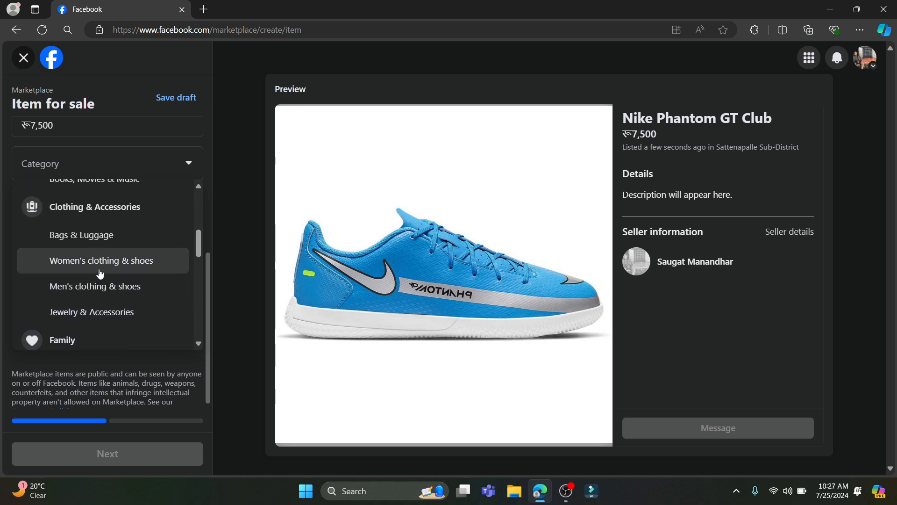
left_click(106, 289)
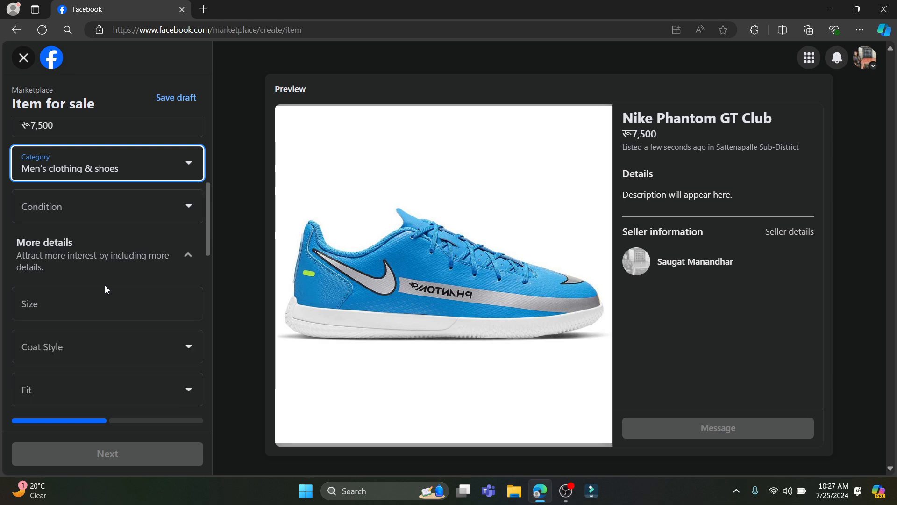
Set the item's condition to New and enter UK 7 as its size in the additional details
left_click(183, 211)
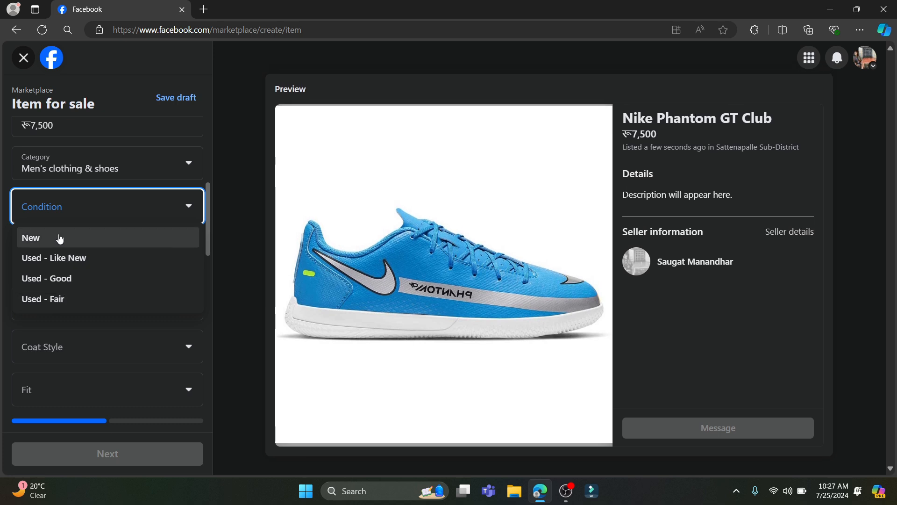
left_click(59, 238)
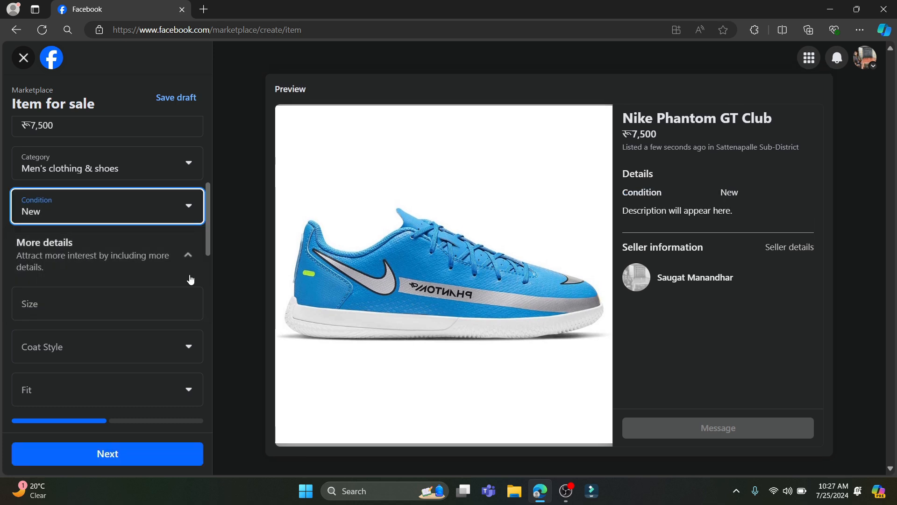
scroll(189, 278, "down", 1)
left_click(189, 190)
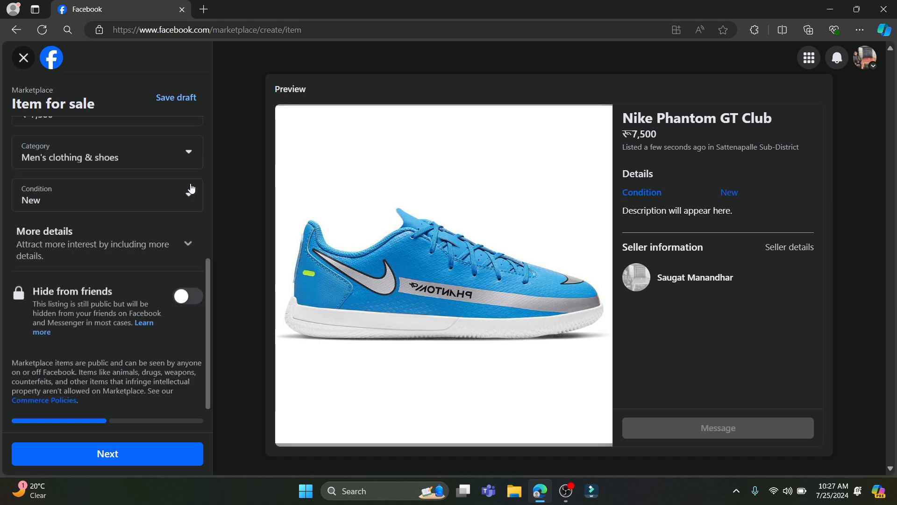
left_click(188, 242)
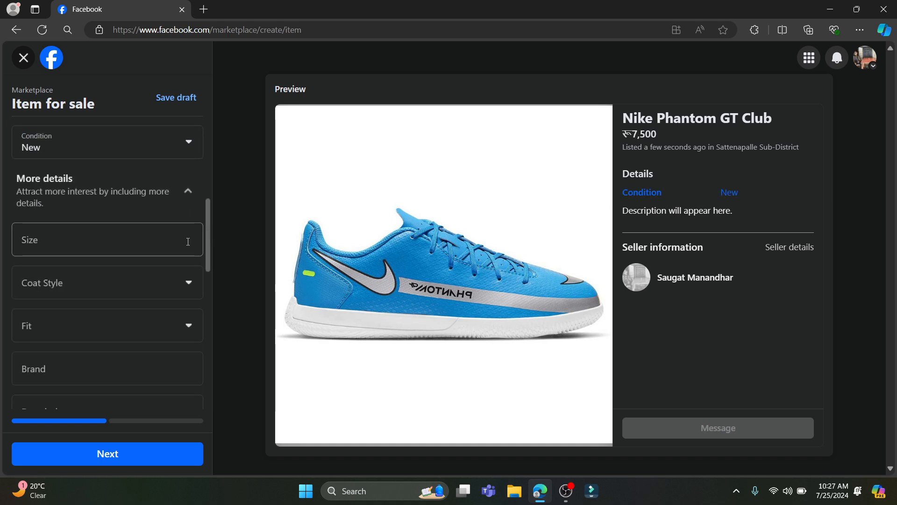
left_click(163, 242)
type("YK")
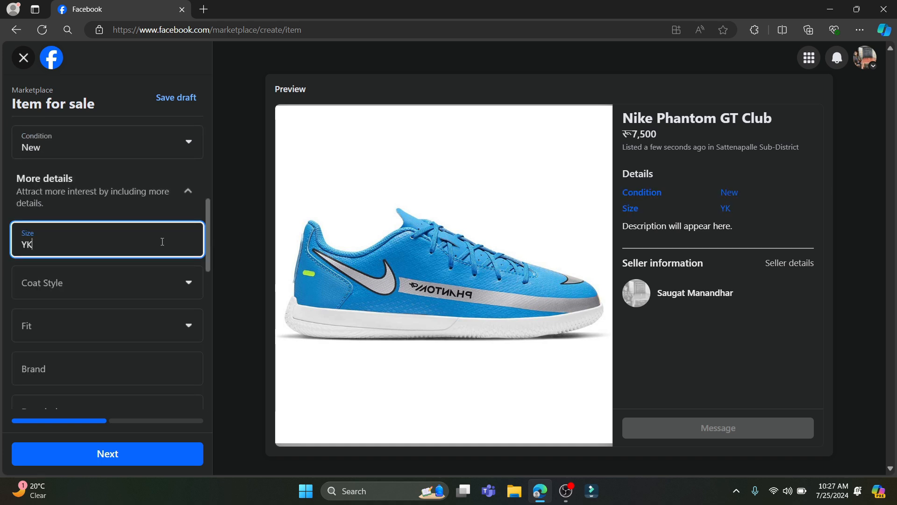
type("UK 7")
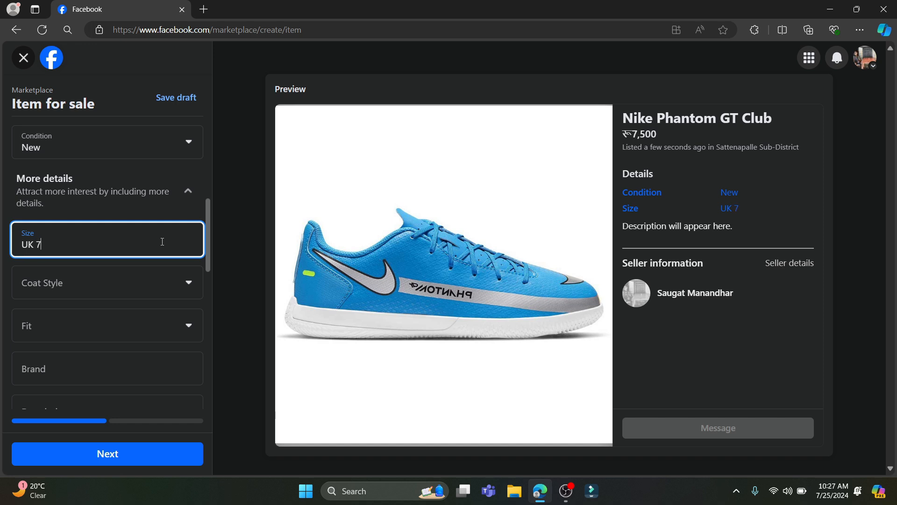
Review the Coat Style and Fit choices offered for the item without selecting any
left_click(188, 295)
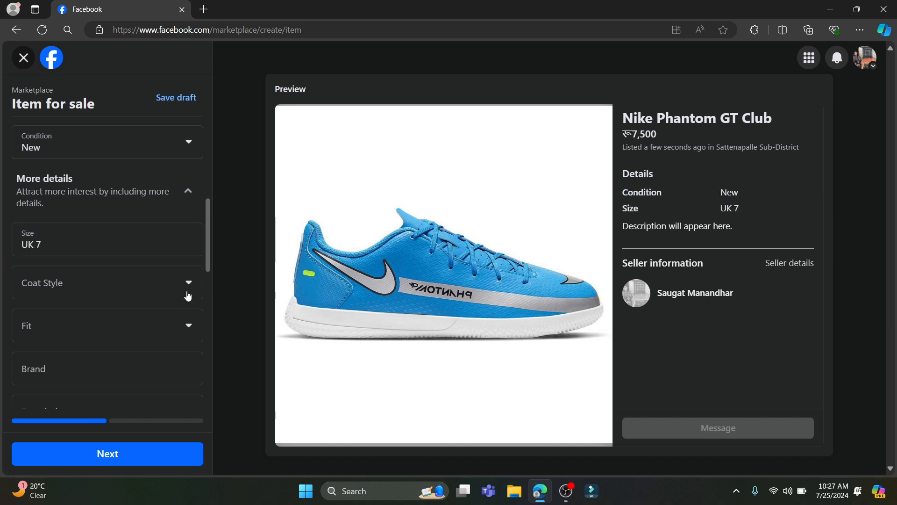
left_click(172, 284)
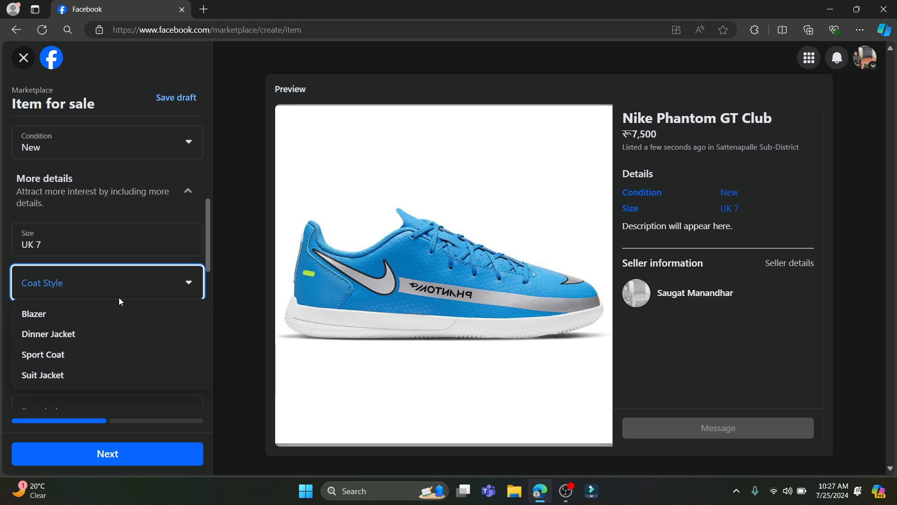
scroll(208, 284, "down", 1)
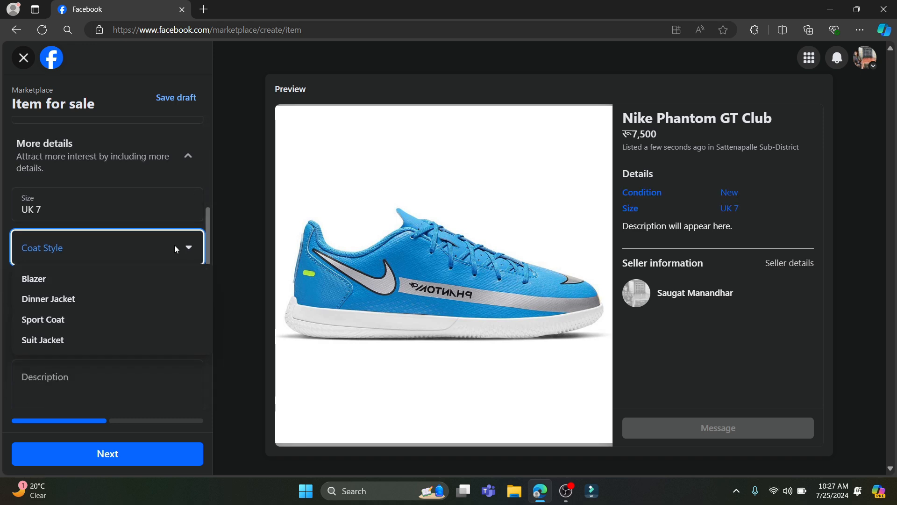
left_click(241, 240)
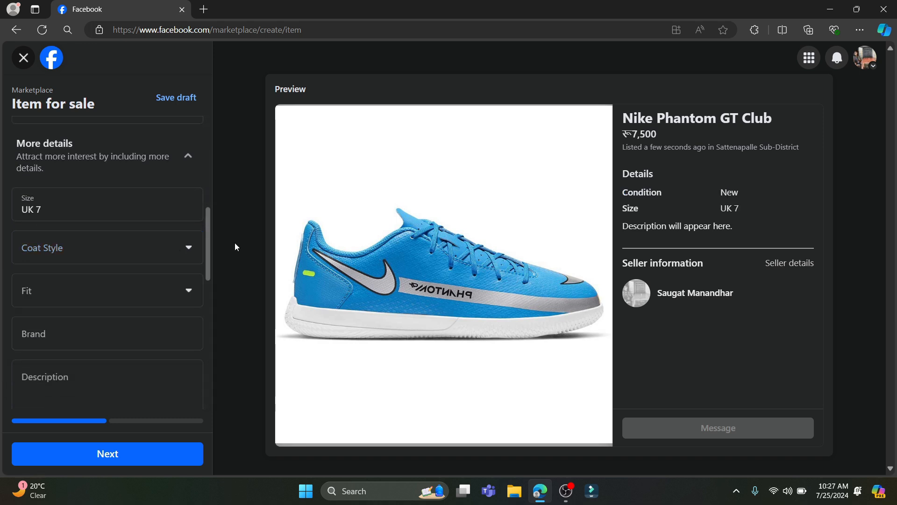
left_click(118, 287)
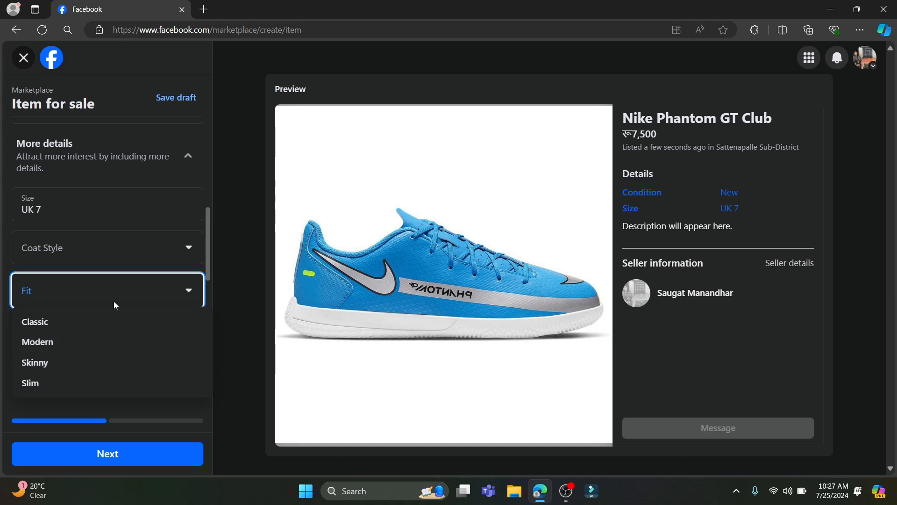
left_click(270, 225)
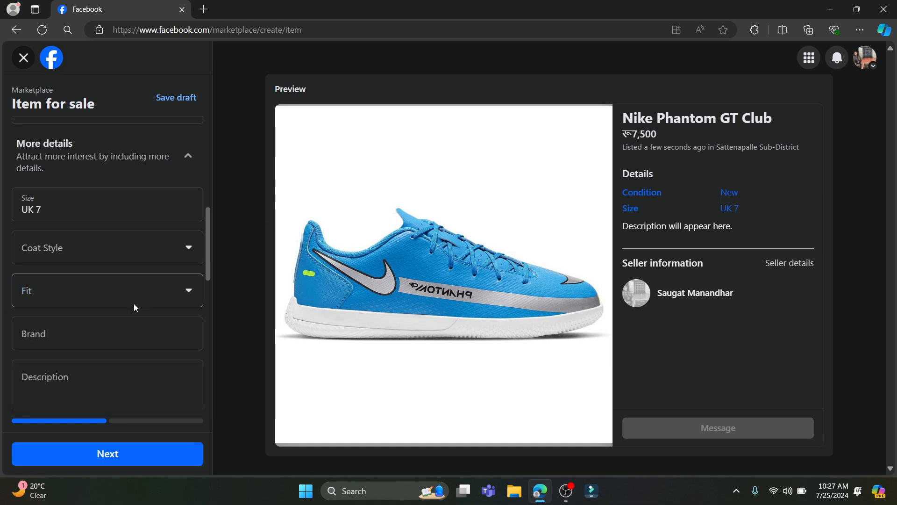
Enter Nike as the item's brand
scroll(134, 304, "down", 2)
left_click(83, 266)
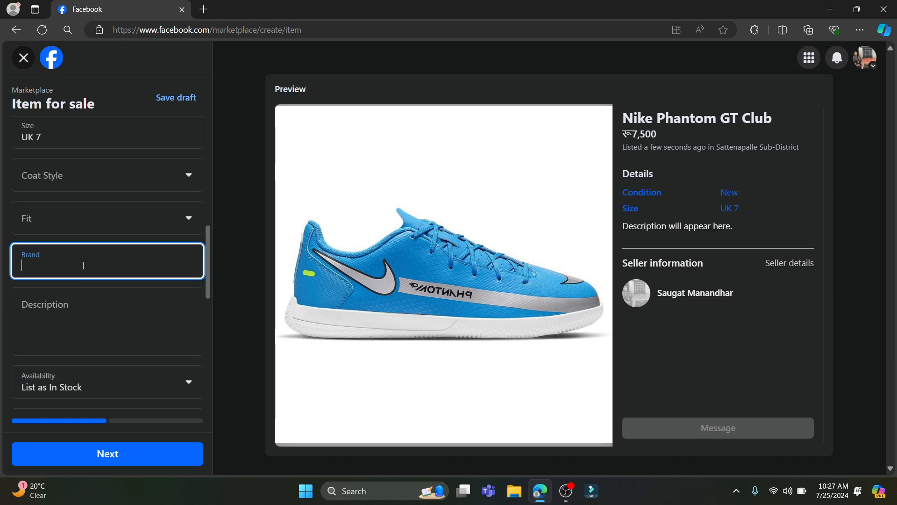
type("Nike")
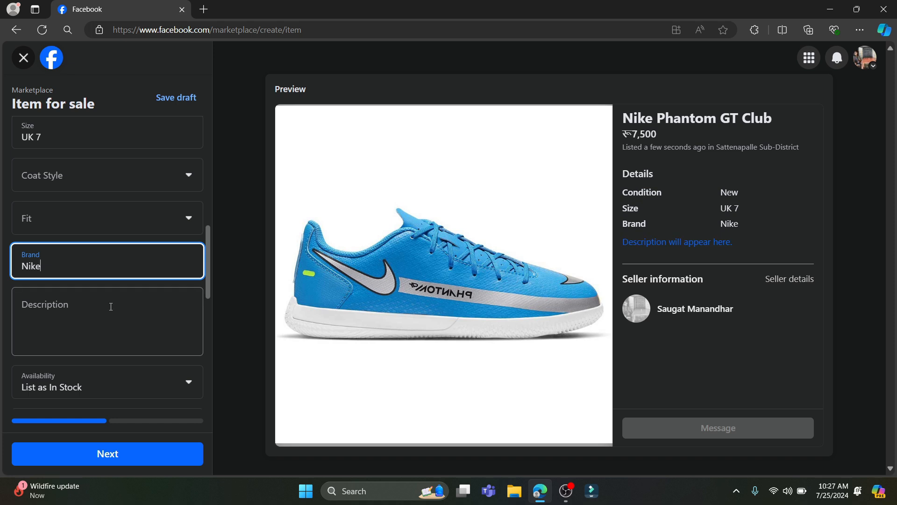
Write the listing's description as "This is the new Nike Phantom GT Club boots"
left_click(113, 304)
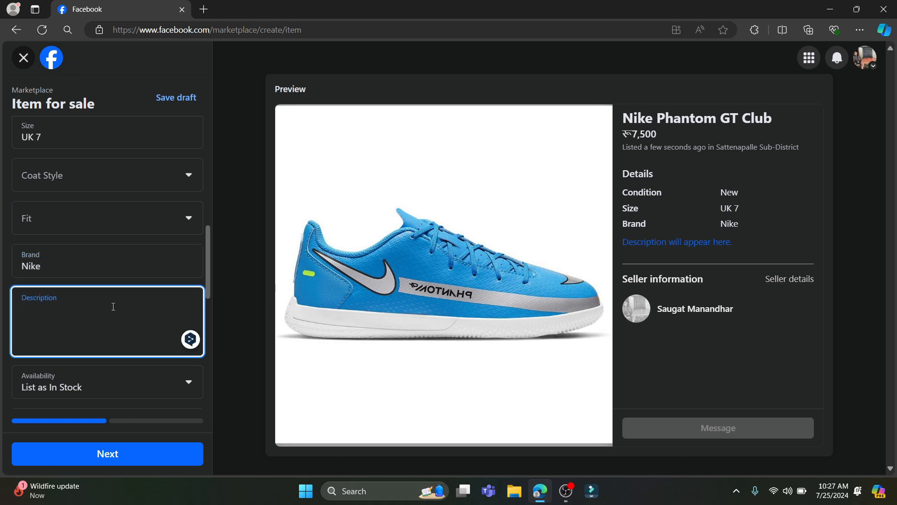
type("T")
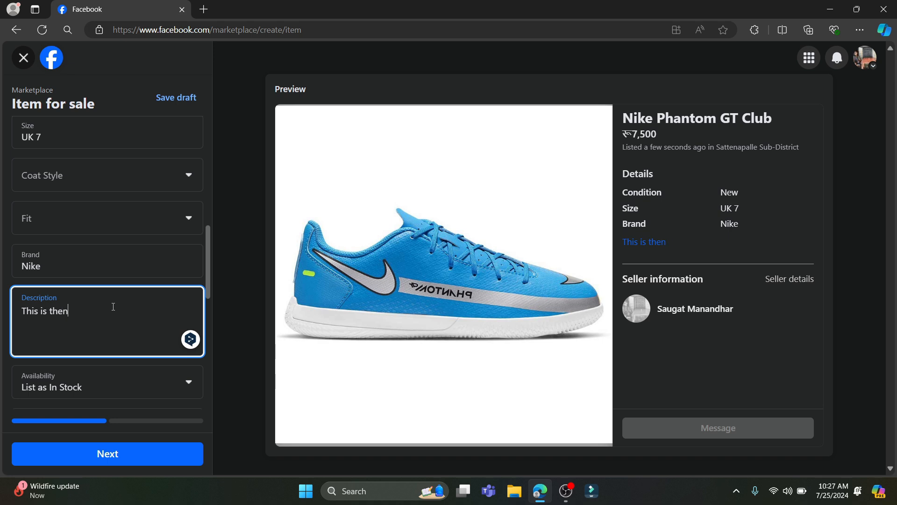
type("his is the new Ni")
type("ke Phantom GT Club b")
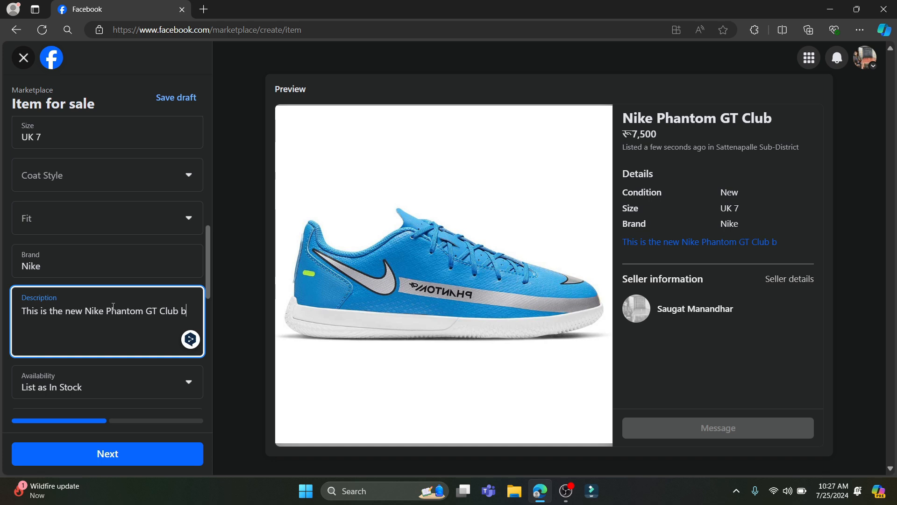
type("oots")
Set the listing's availability to List as Single Item
scroll(114, 307, "down", 2)
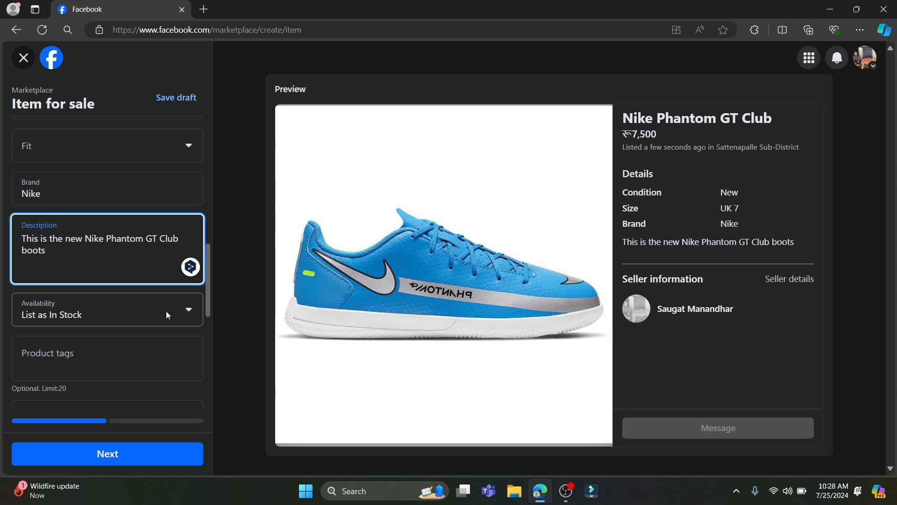
left_click(181, 309)
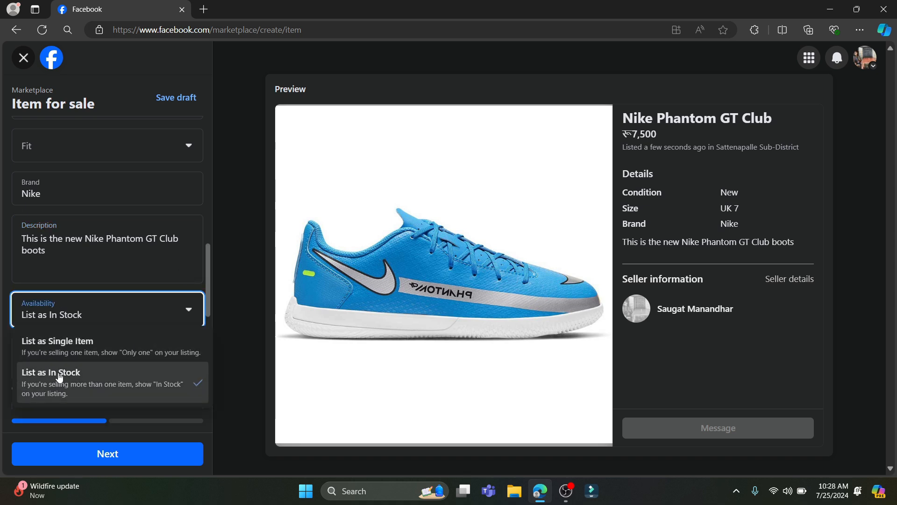
left_click(74, 345)
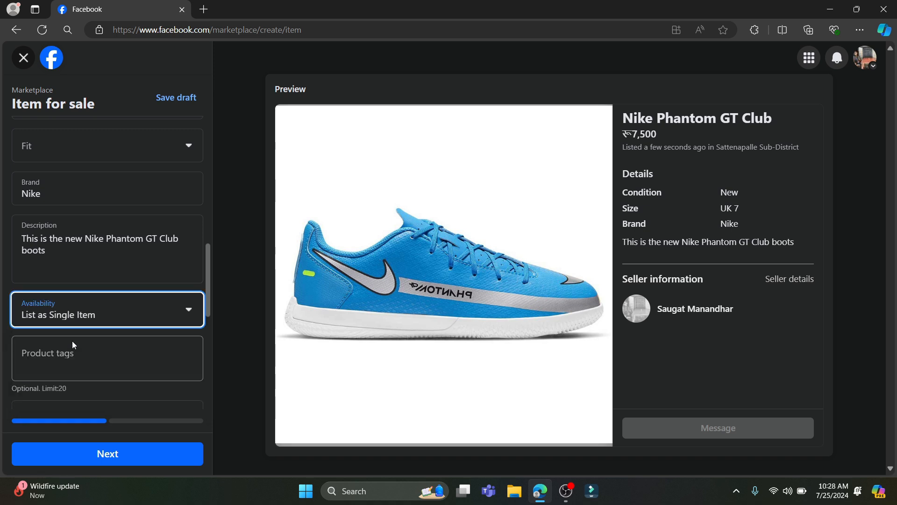
Add the product tags Nike, Boots, Football and Futsal to the listing
left_click(131, 356)
type("Nik")
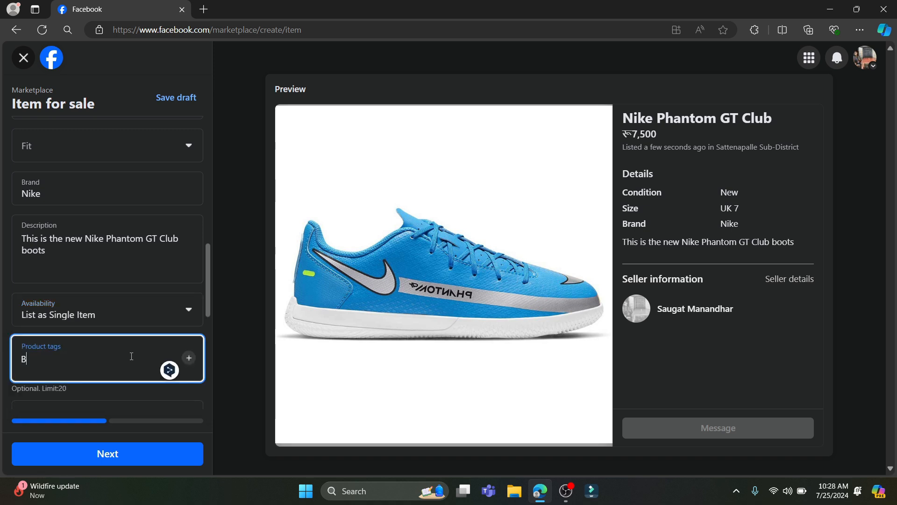
type("e")
key("Return")
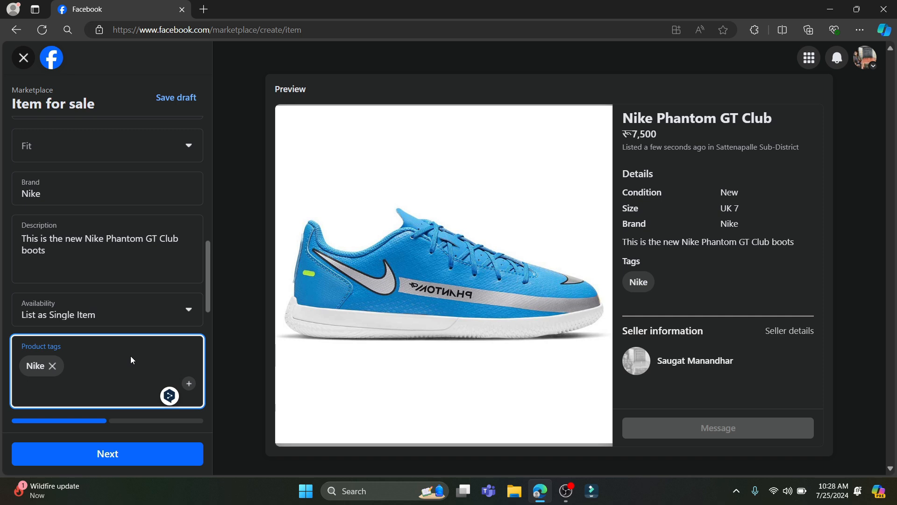
type("Boots")
key("Return")
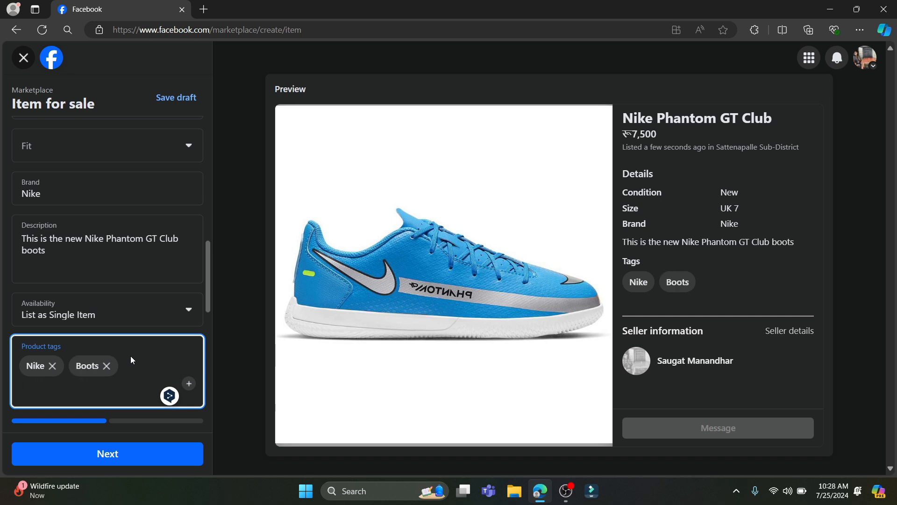
type("Football")
key("Return")
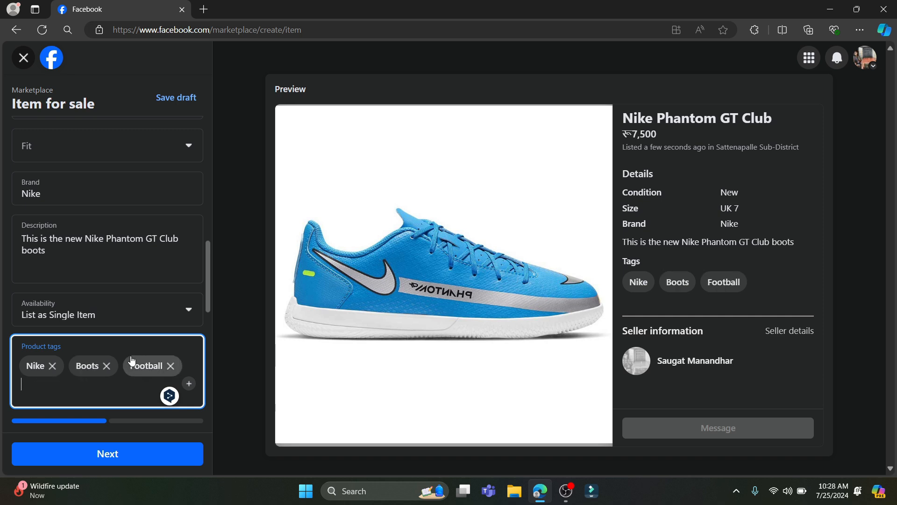
type("Futsal")
key("Return")
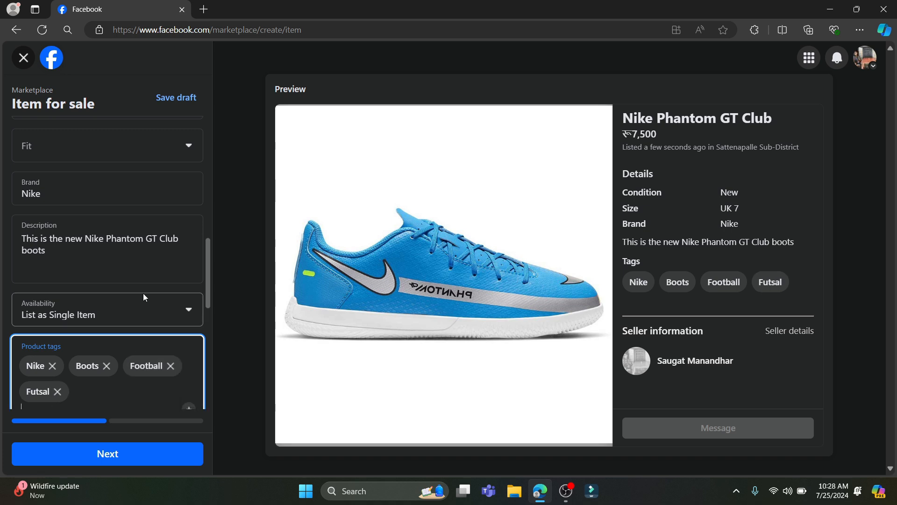
Leave the SKU empty and change the listing's location to Kathmandu, Nepal
scroll(143, 293, "down", 4)
left_click(90, 268)
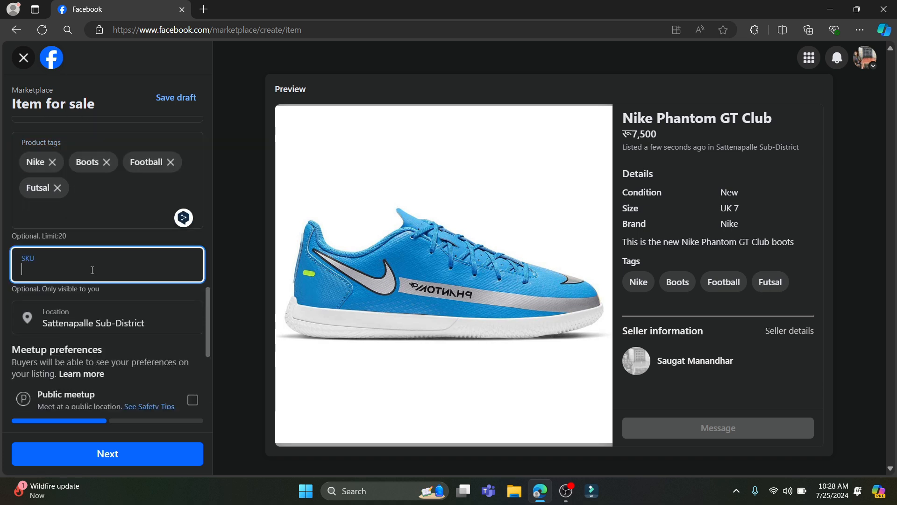
left_click(245, 304)
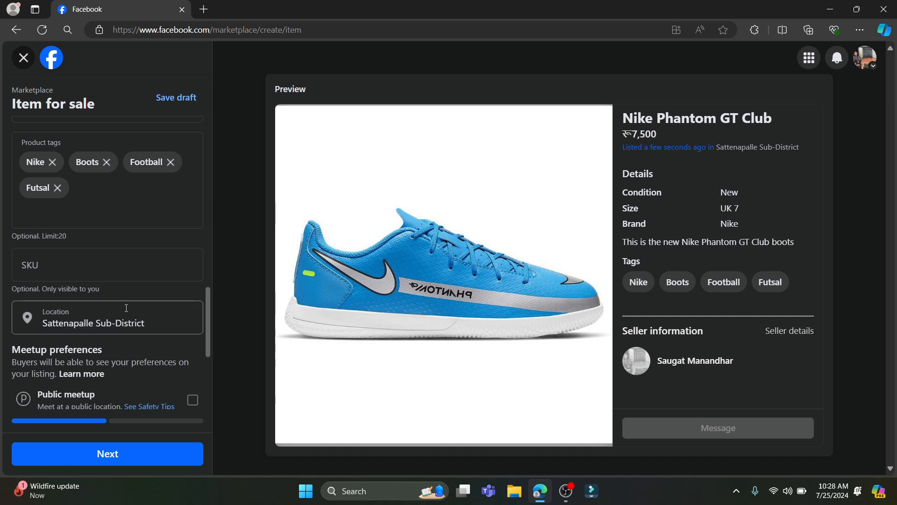
scroll(52, 262, "down", 1)
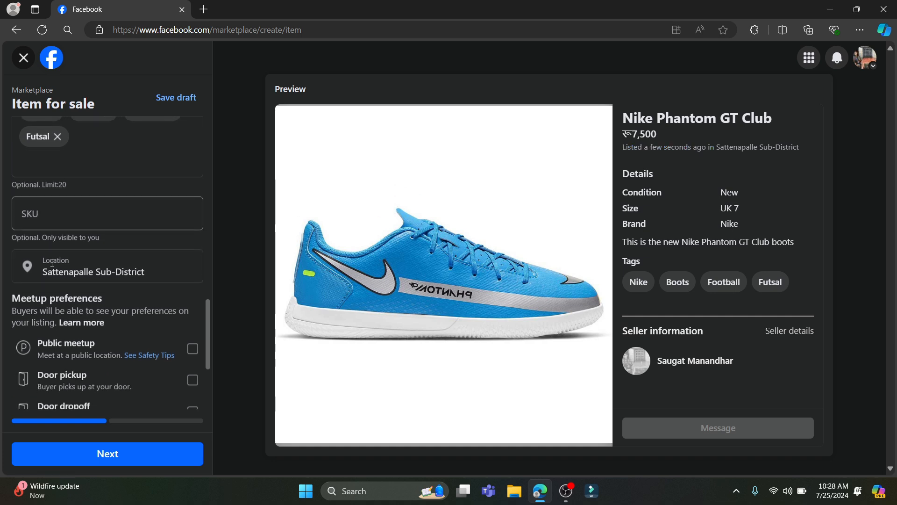
left_click(170, 265)
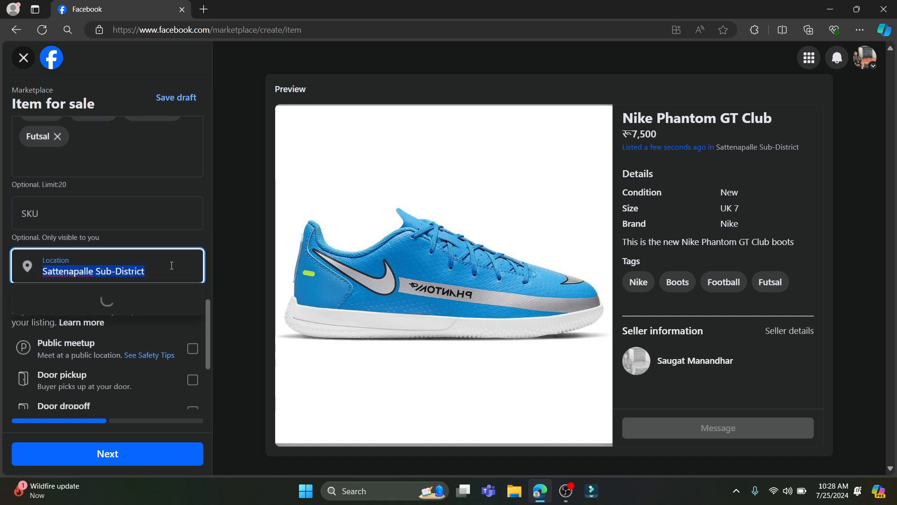
key("BackSpace")
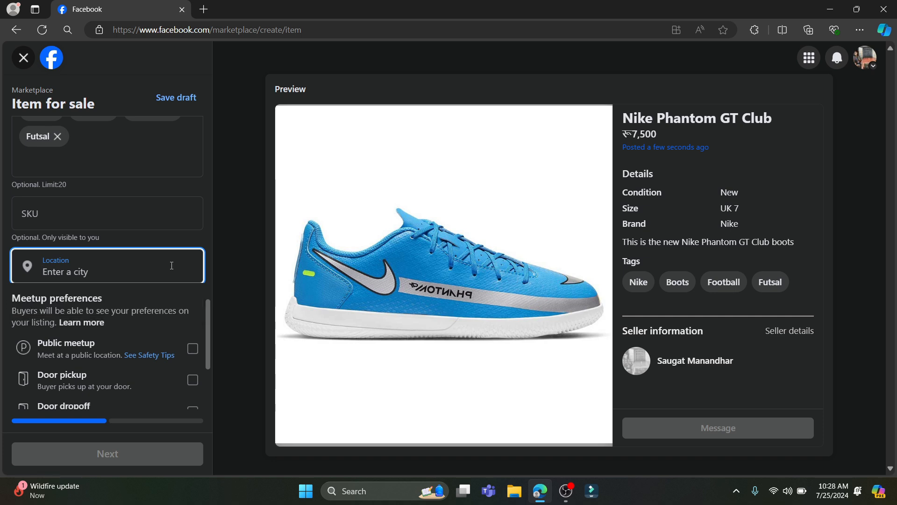
type("Kathmandu")
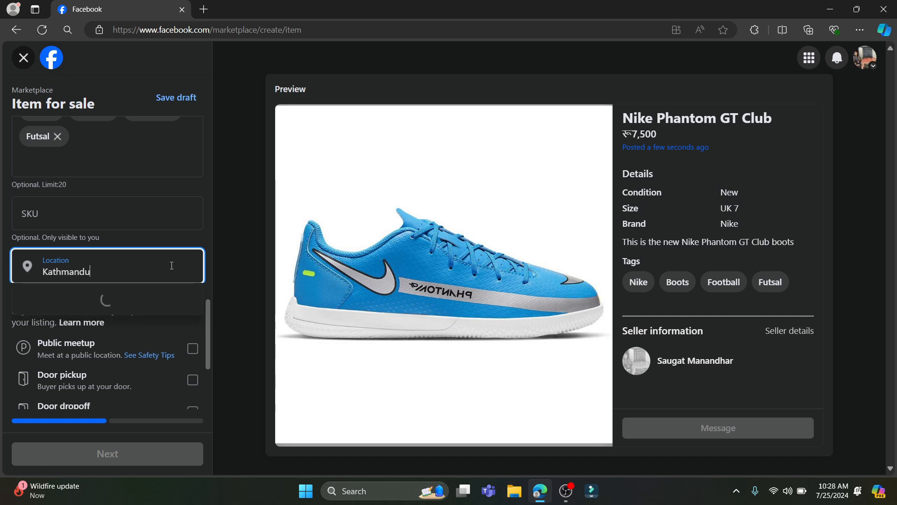
left_click(135, 299)
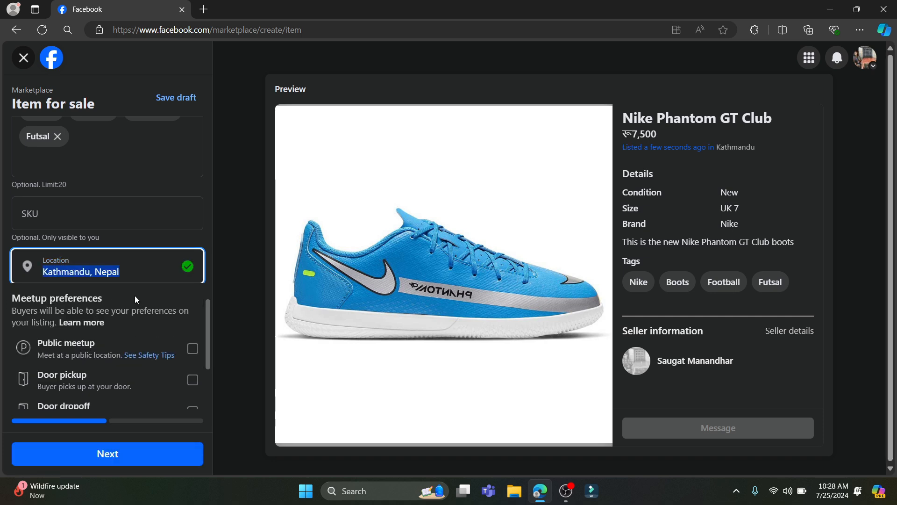
Choose Public meetup as the meetup preference, turn on Hide from friends and continue to the listing's audience options
scroll(164, 305, "down", 1)
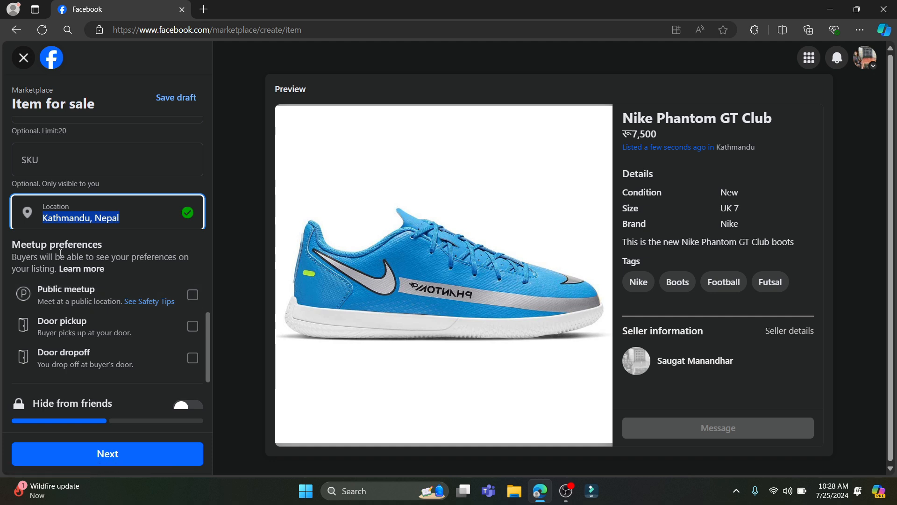
scroll(61, 253, "down", 1)
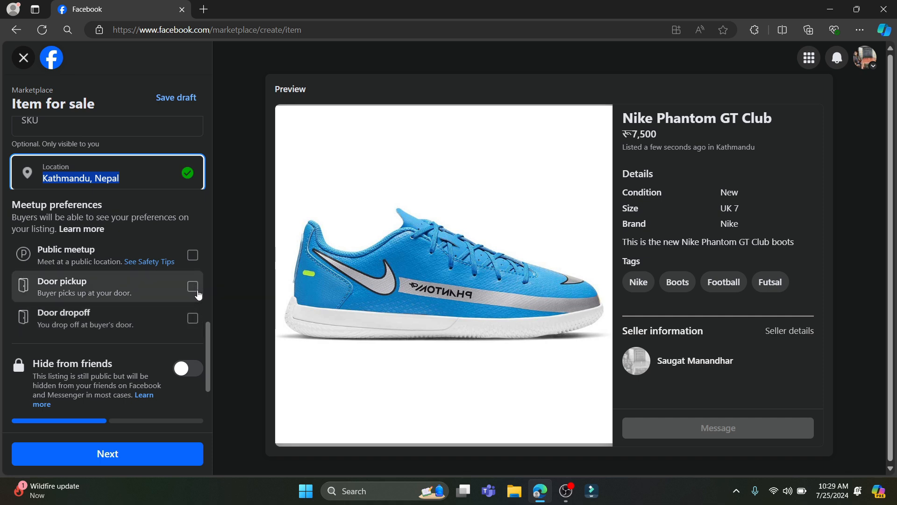
left_click(192, 256)
scroll(178, 264, "down", 2)
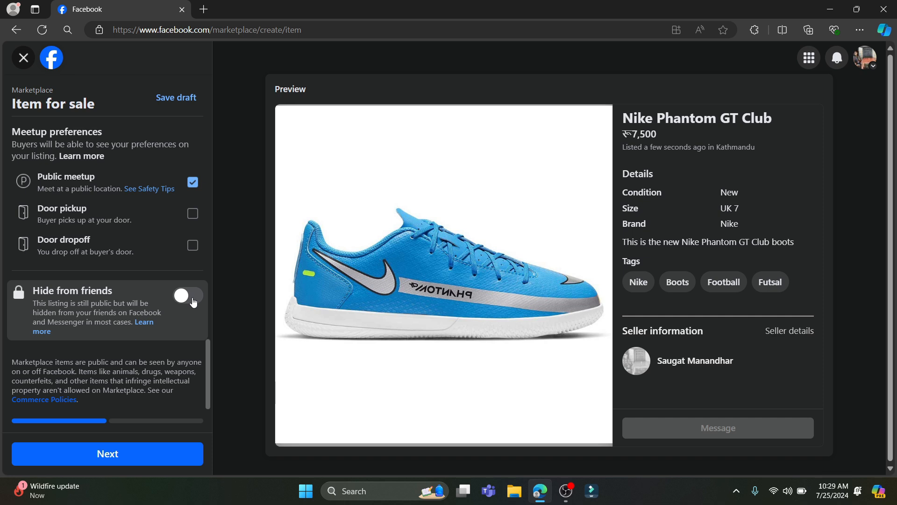
left_click(194, 302)
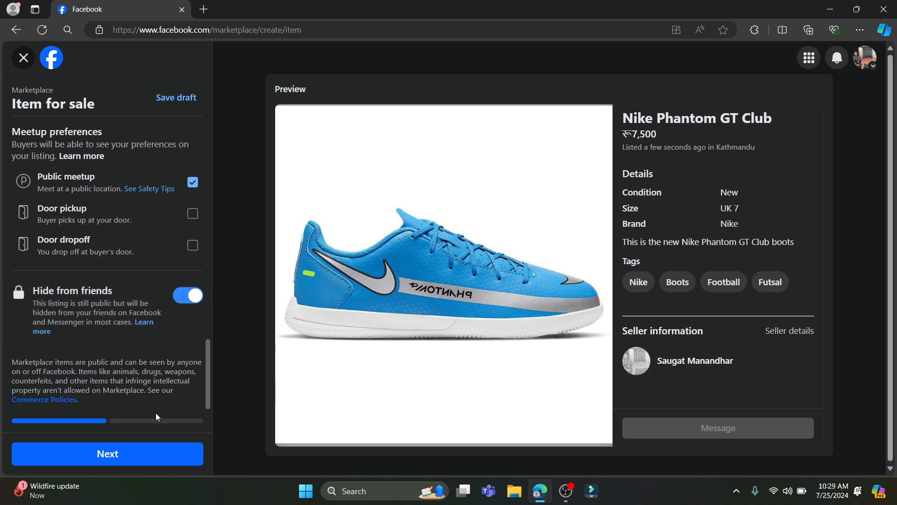
left_click(113, 460)
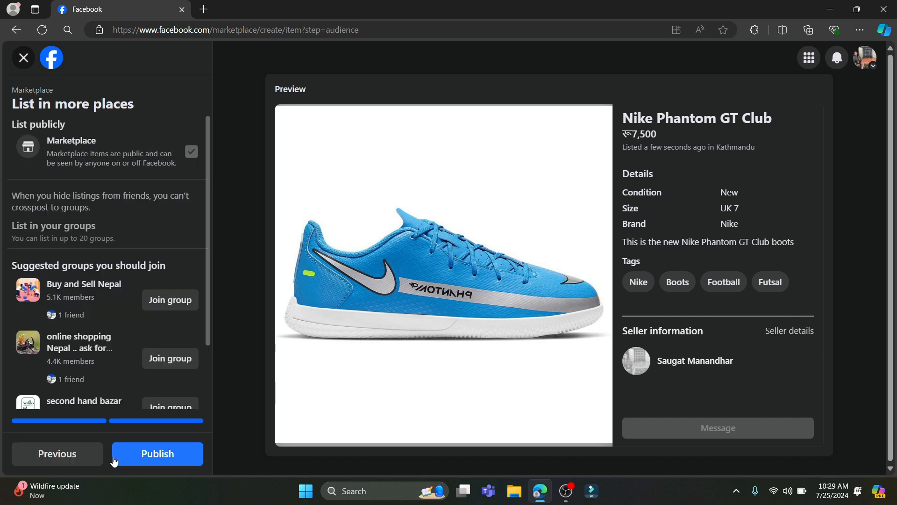
Review the public listing setting, the group crossposting section and the suggested groups without joining any
scroll(60, 290, "down", 1)
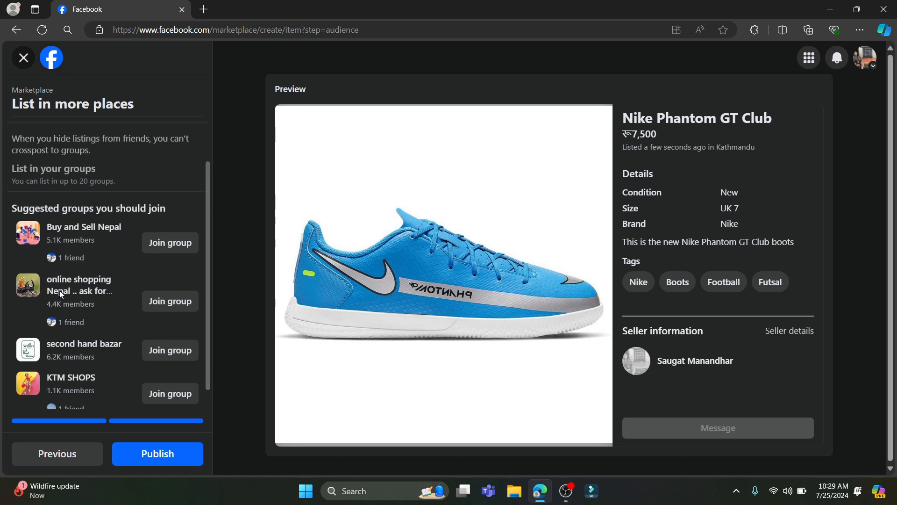
scroll(60, 290, "up", 1)
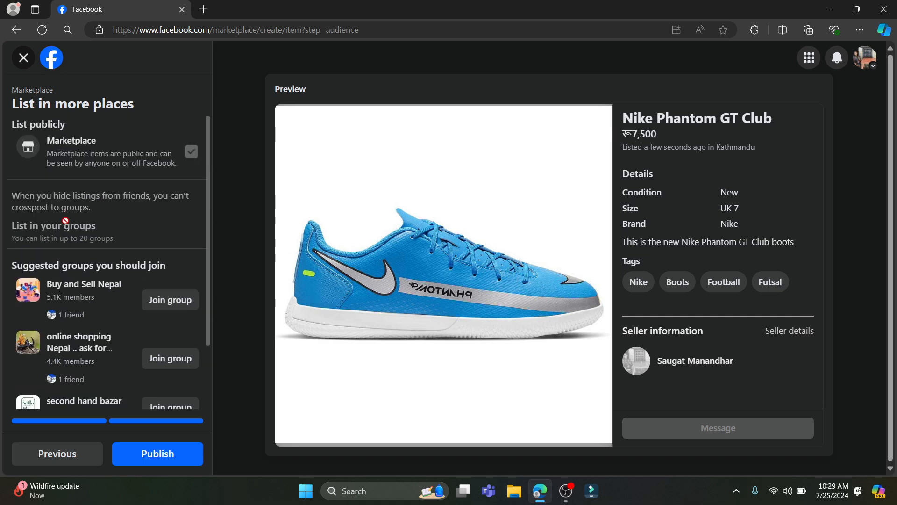
scroll(77, 216, "down", 1)
scroll(82, 213, "up", 1)
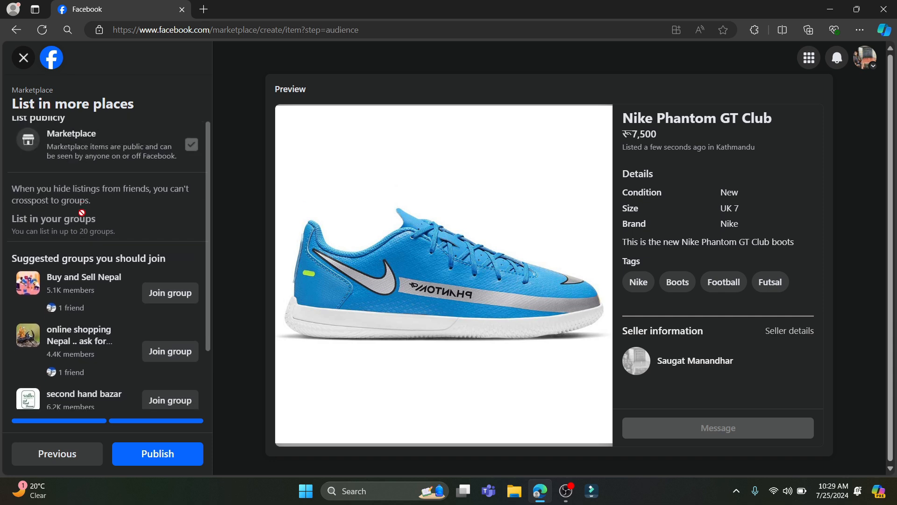
scroll(83, 214, "down", 1)
scroll(81, 213, "up", 1)
scroll(106, 290, "down", 2)
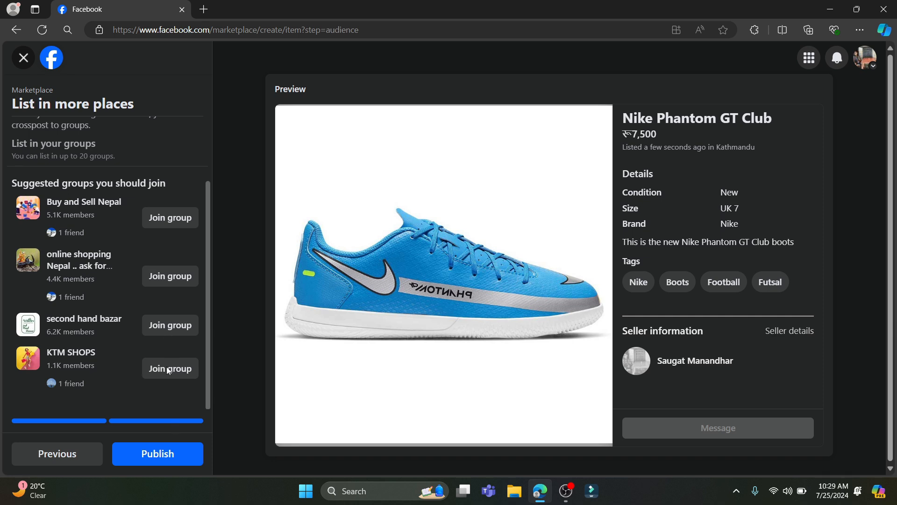
scroll(158, 369, "up", 2)
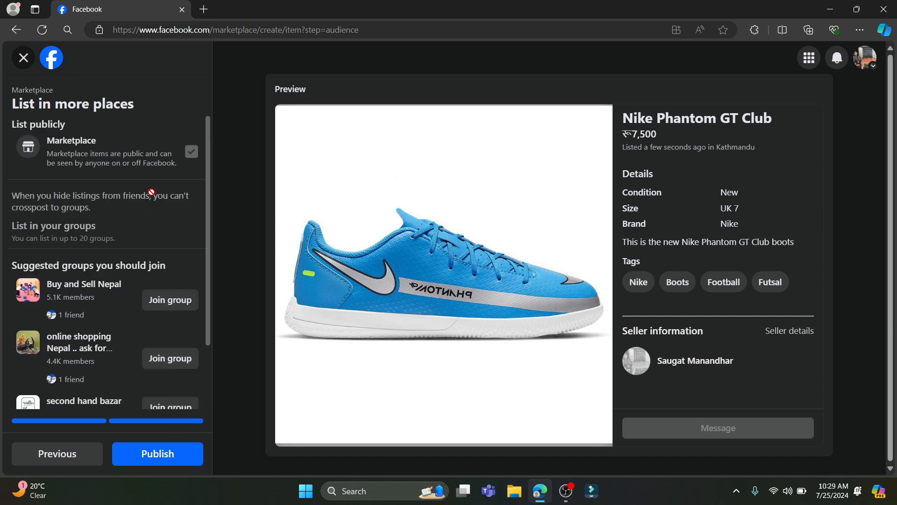
Publish the listing and check it in the seller dashboard and under Your listings
left_click(148, 454)
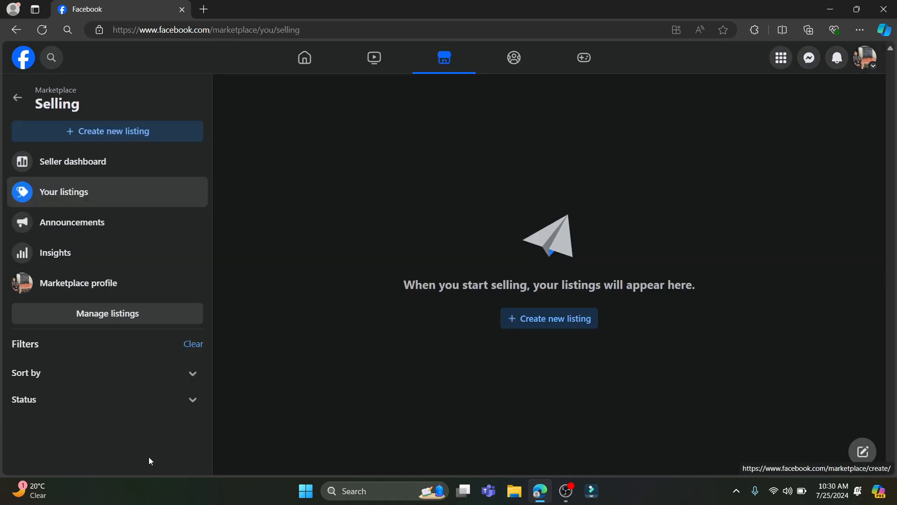
left_click(74, 172)
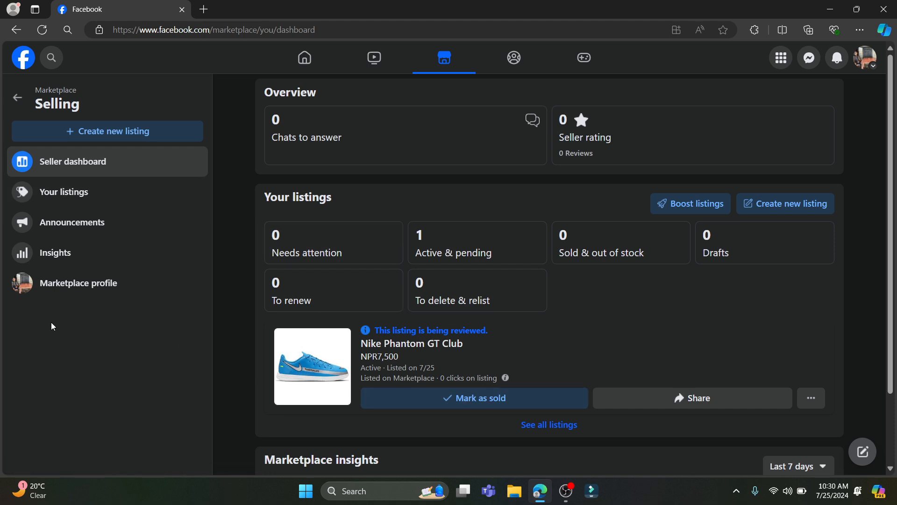
left_click(89, 197)
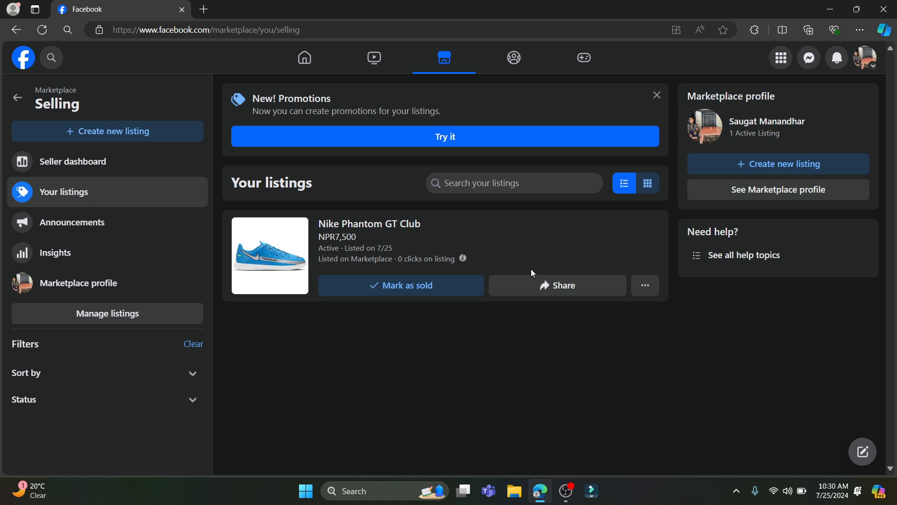
Mark the Nike Phantom GT Club listing as sold, answer "Yes, sold on Facebook", dismiss the survey and revert the sold status
left_click(435, 286)
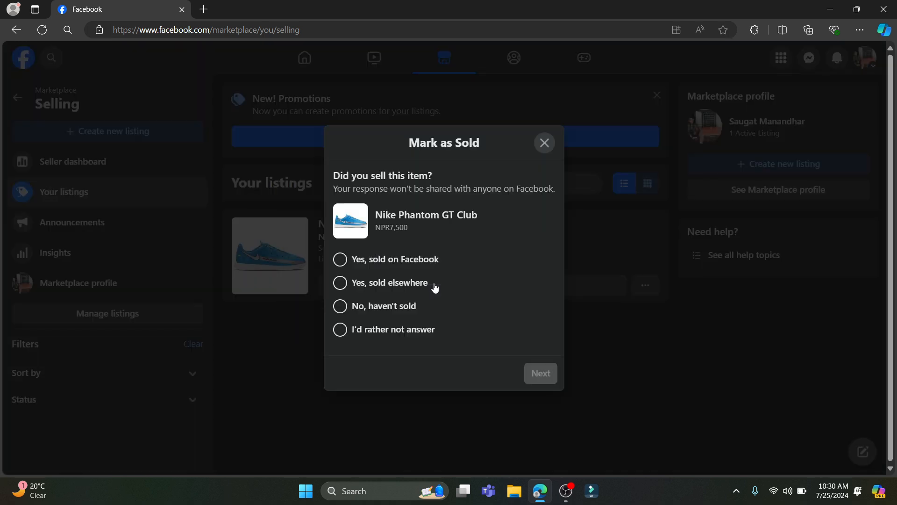
left_click(356, 266)
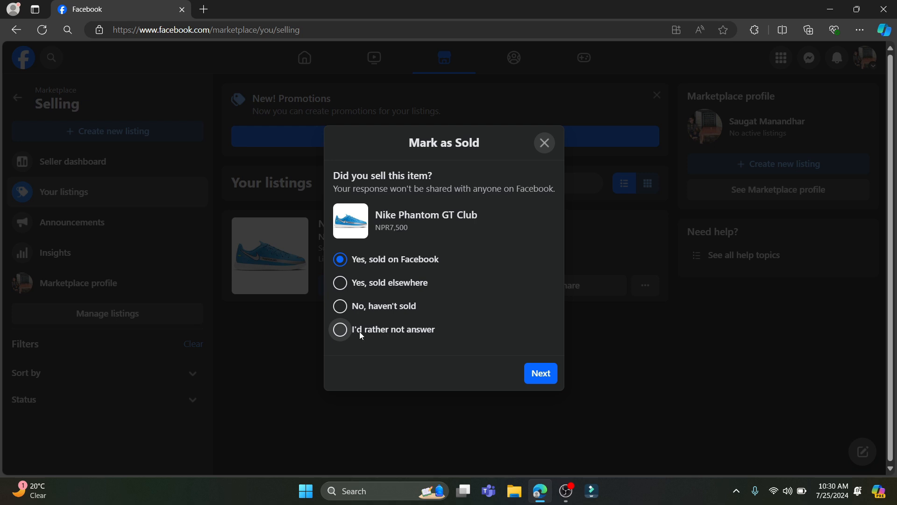
left_click(544, 154)
left_click(405, 282)
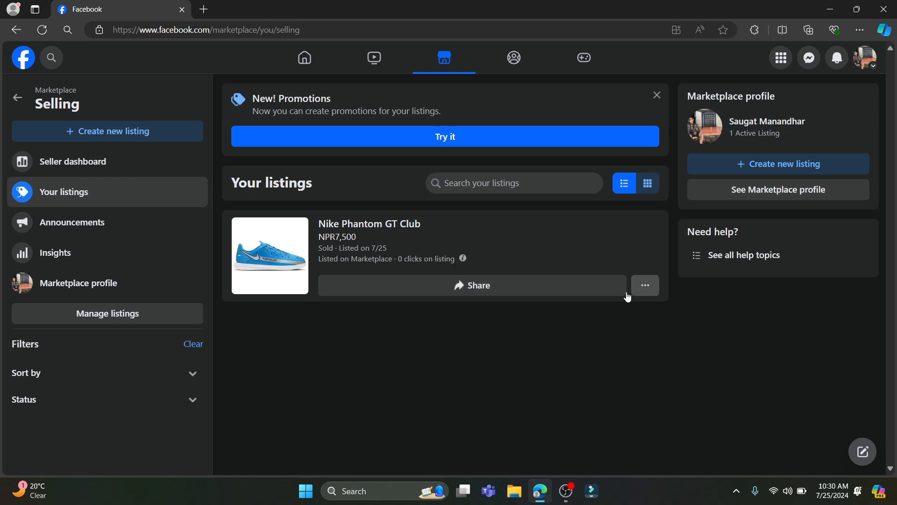
Examine the sharing options and the additional management actions offered for the Nike Phantom GT Club listing
left_click(545, 294)
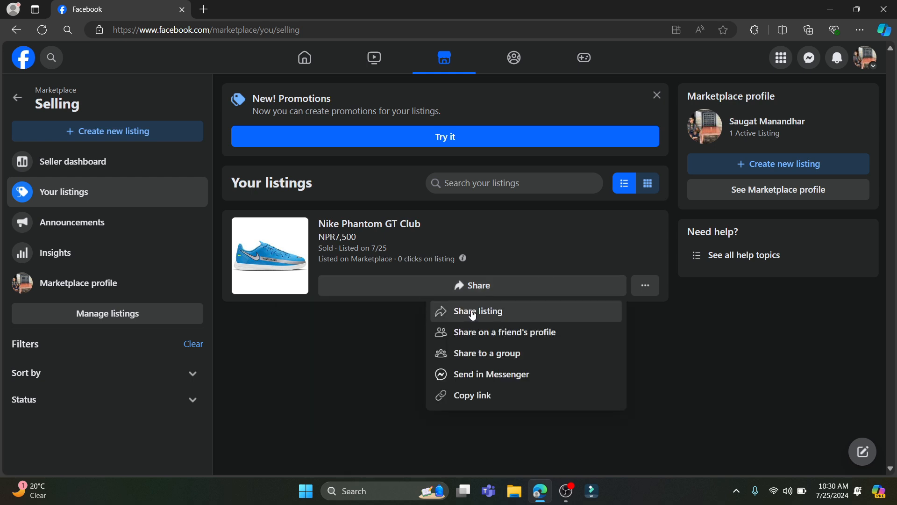
left_click(653, 282)
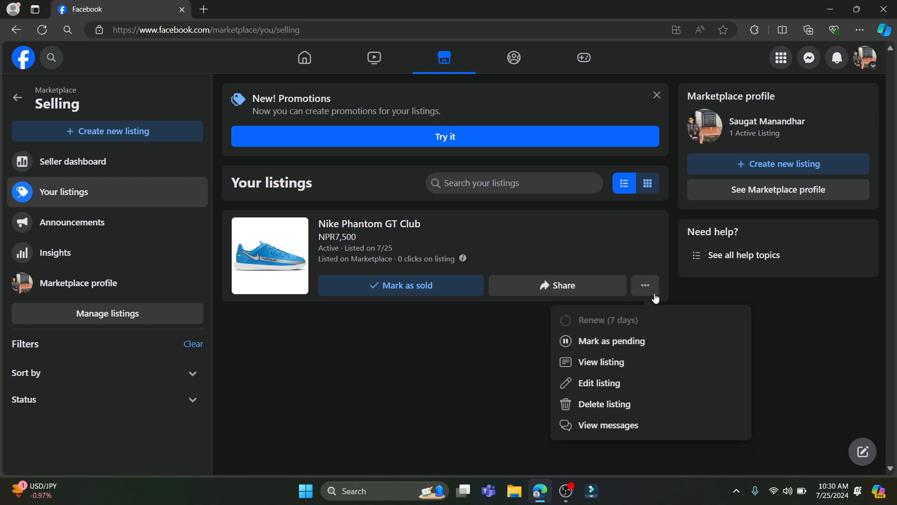
left_click(656, 292)
left_click(656, 293)
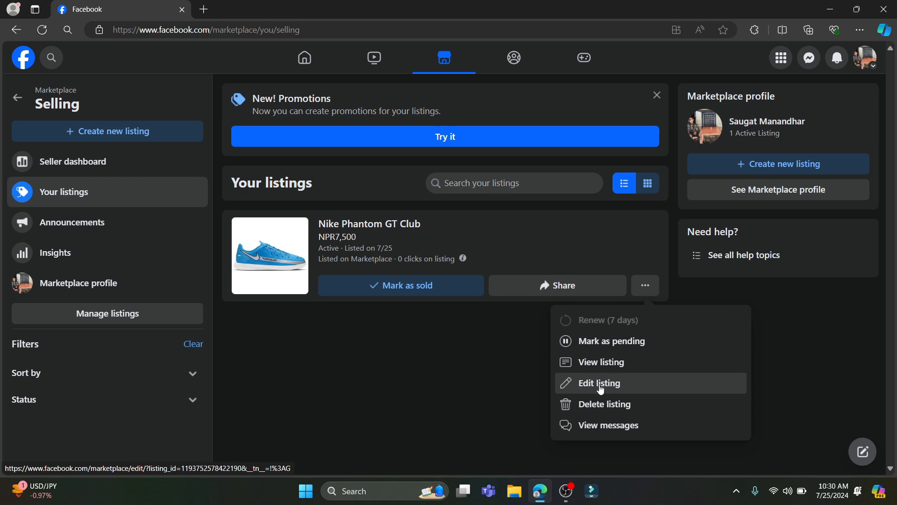
left_click(396, 361)
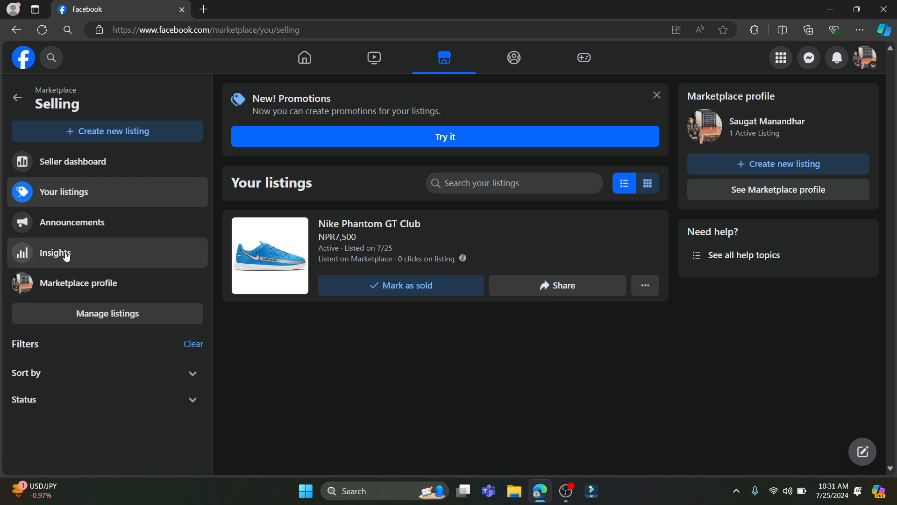
Look over the types offered for a new listing, return to Your listings and dismiss the New! Promotions banner
left_click(123, 137)
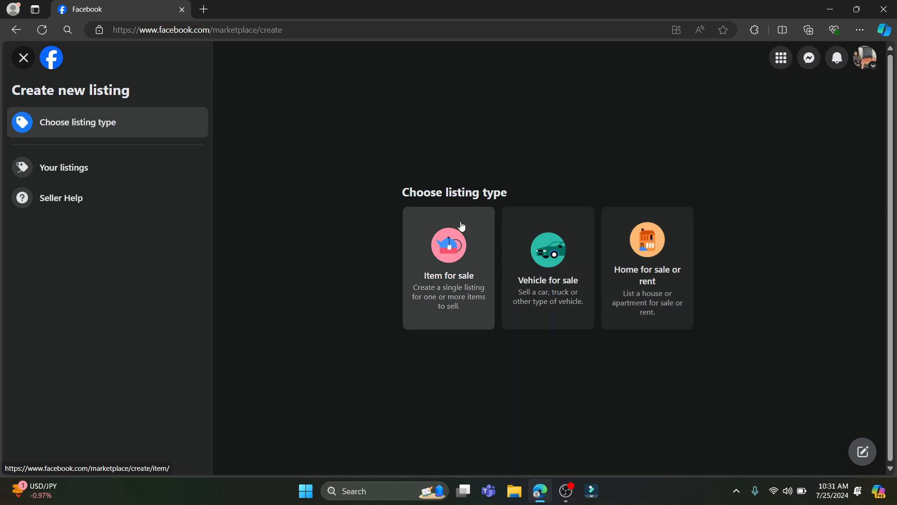
left_click(22, 58)
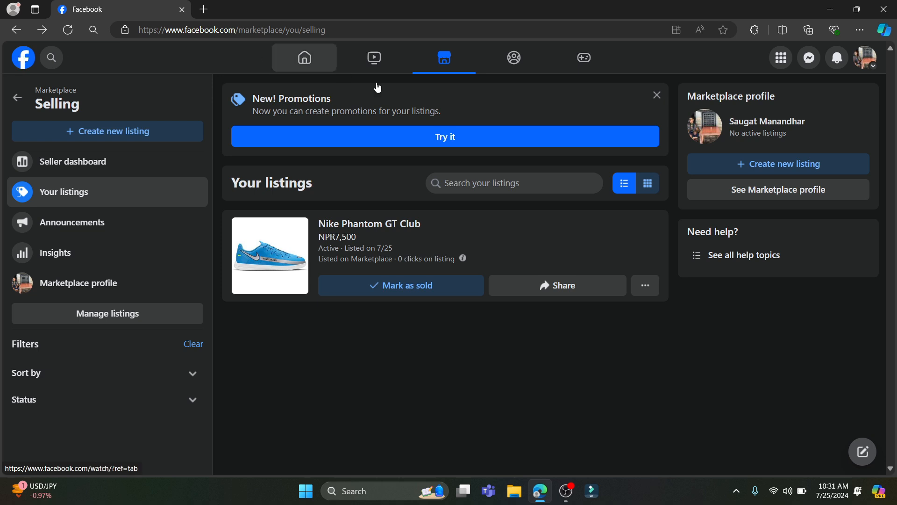
left_click(657, 105)
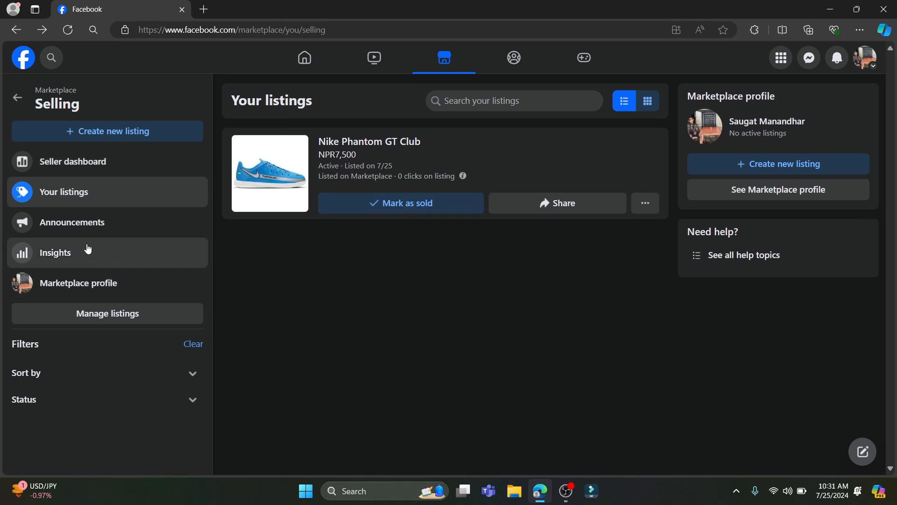
View the seller's Marketplace profile, including the ratings, About and listings sections
left_click(85, 279)
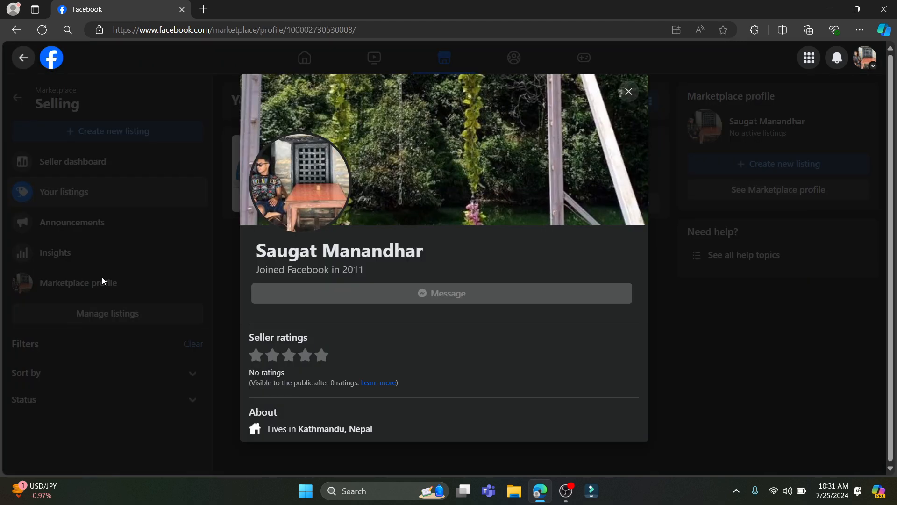
scroll(339, 292, "down", 3)
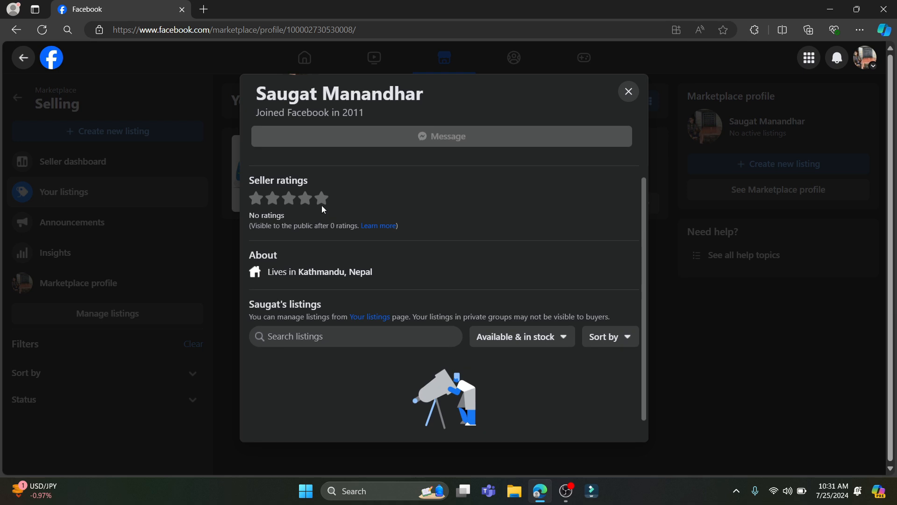